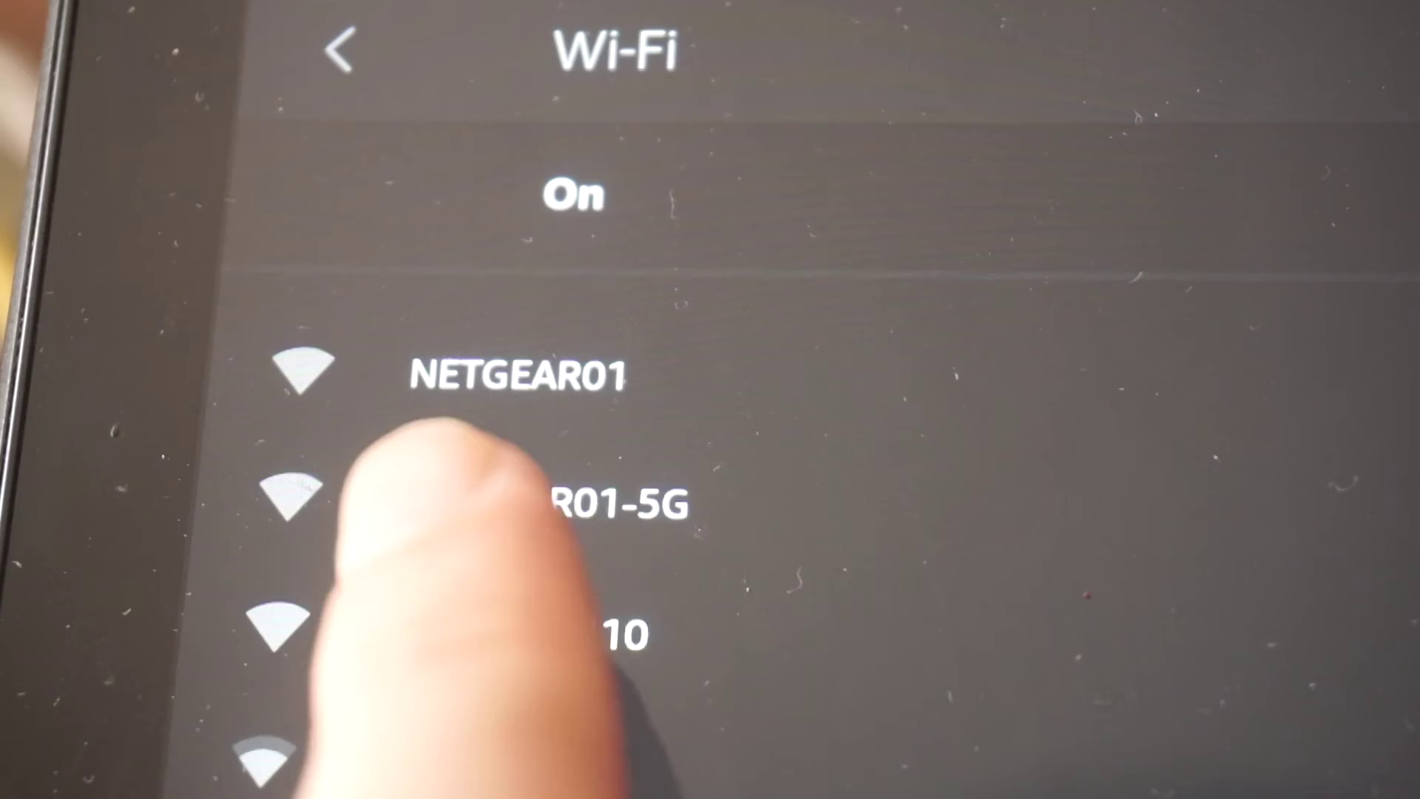
- Connect the tablet to the NETGEAR01 Wi-Fi network
left_click(515, 374)
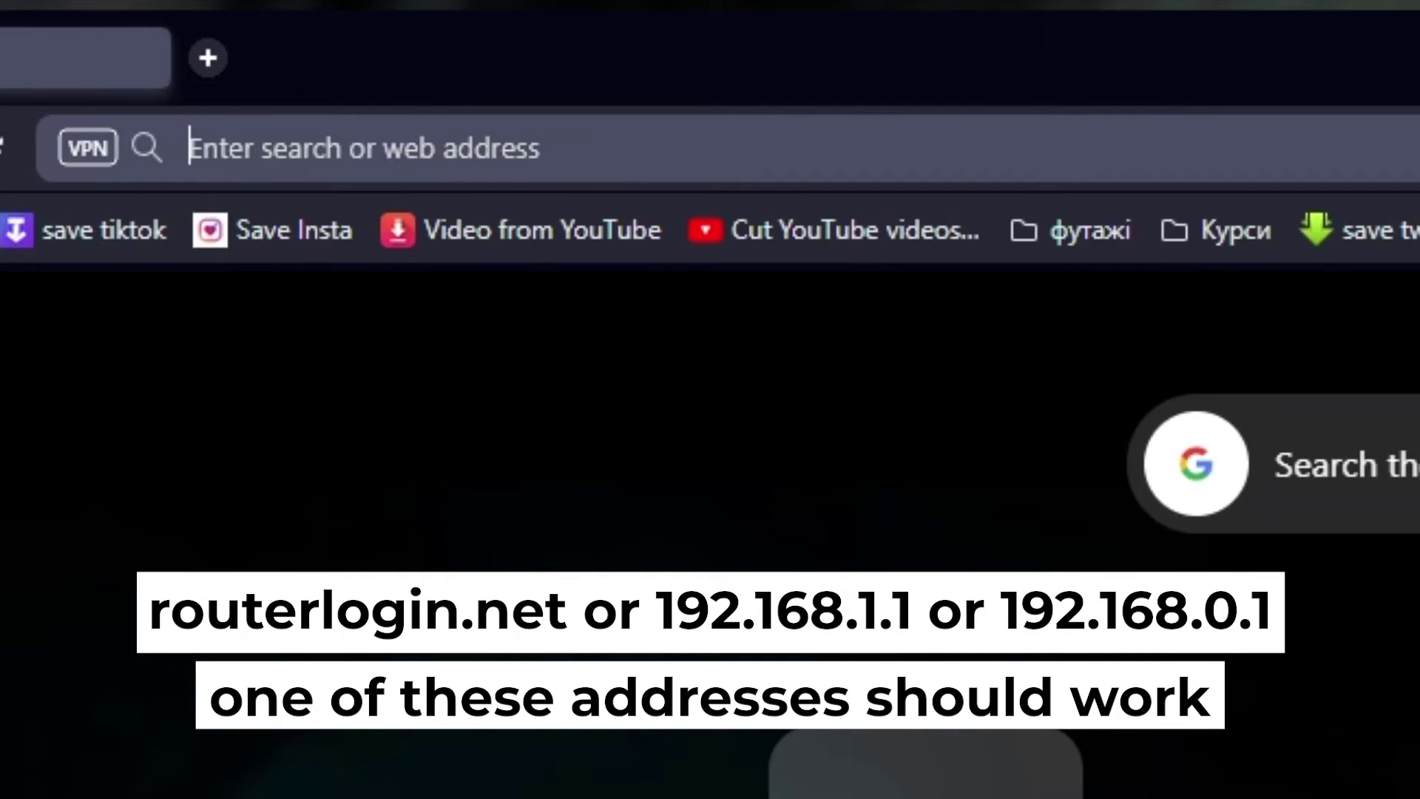
type("192.168")
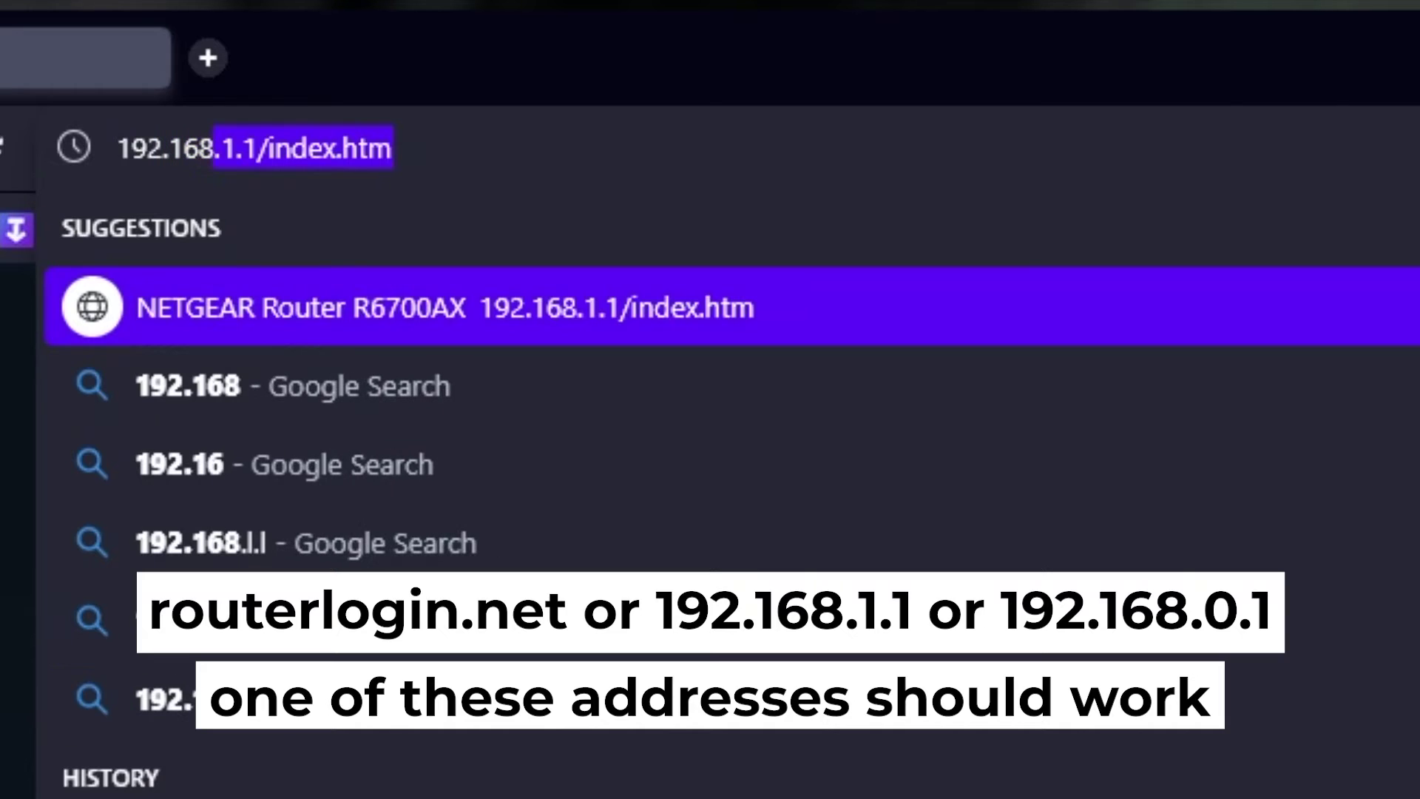
- Go to the router address 192.168.1.1 and decline firmware updates and analytics collection
key("BackSpace")
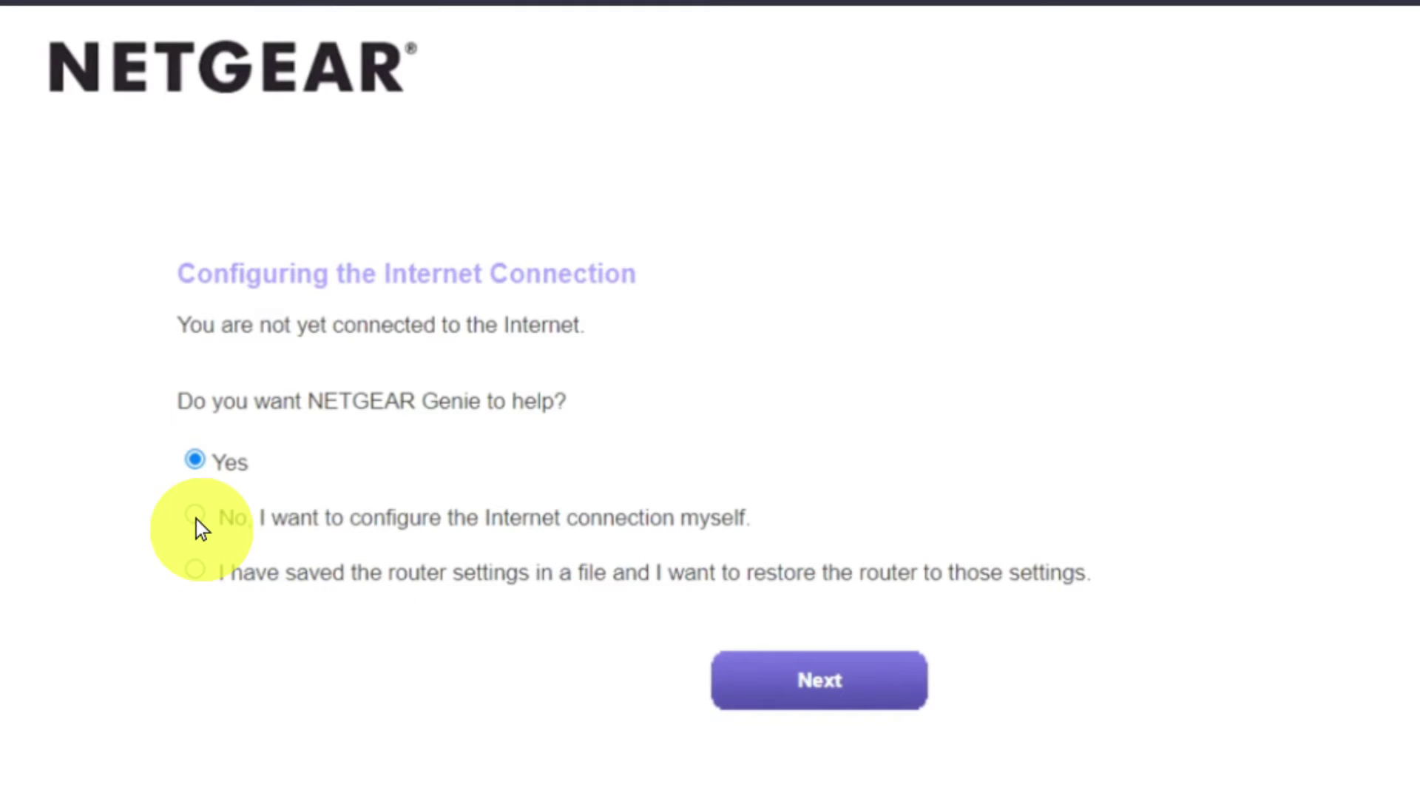
- Choose to configure the internet connection manually and confirm the warning
left_click(196, 519)
left_click(761, 681)
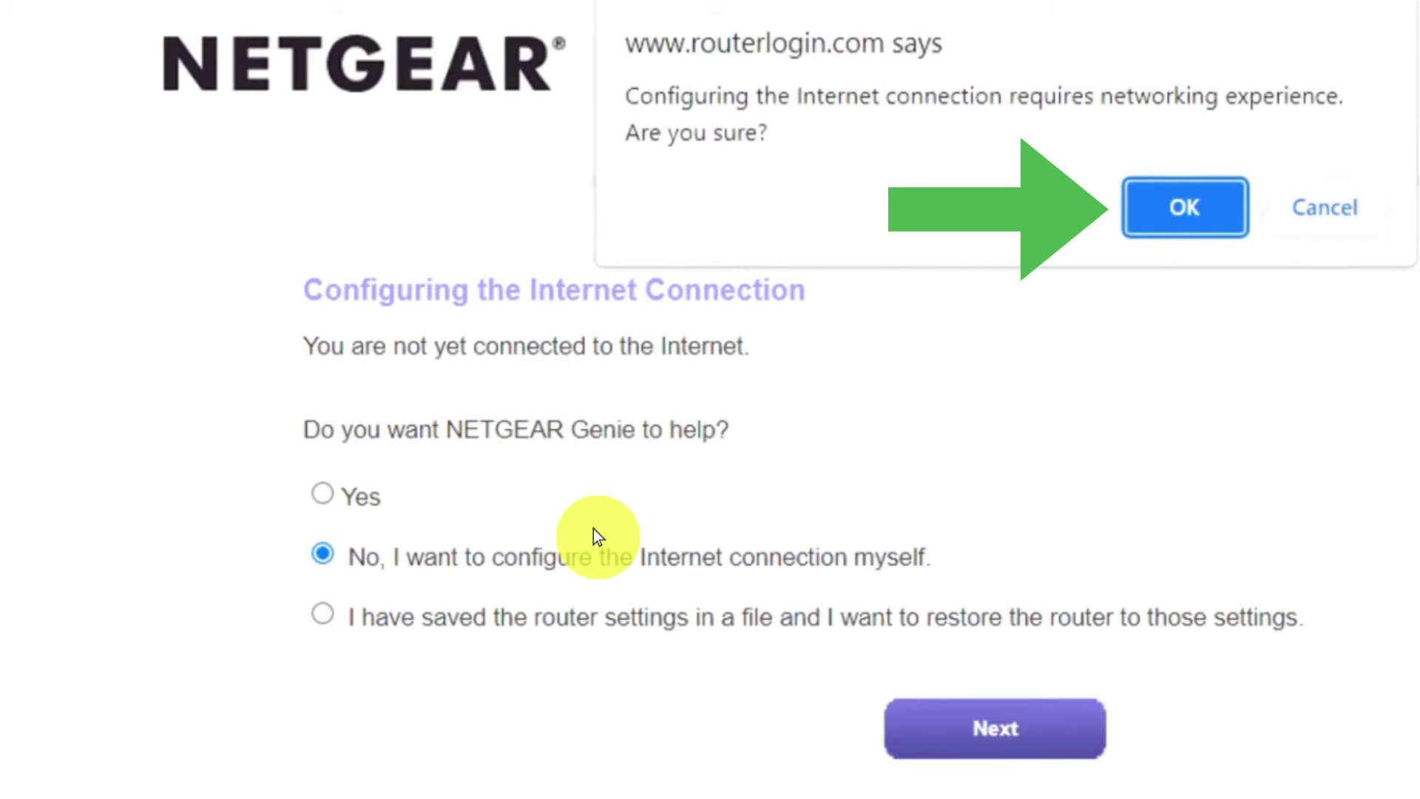
left_click(1163, 207)
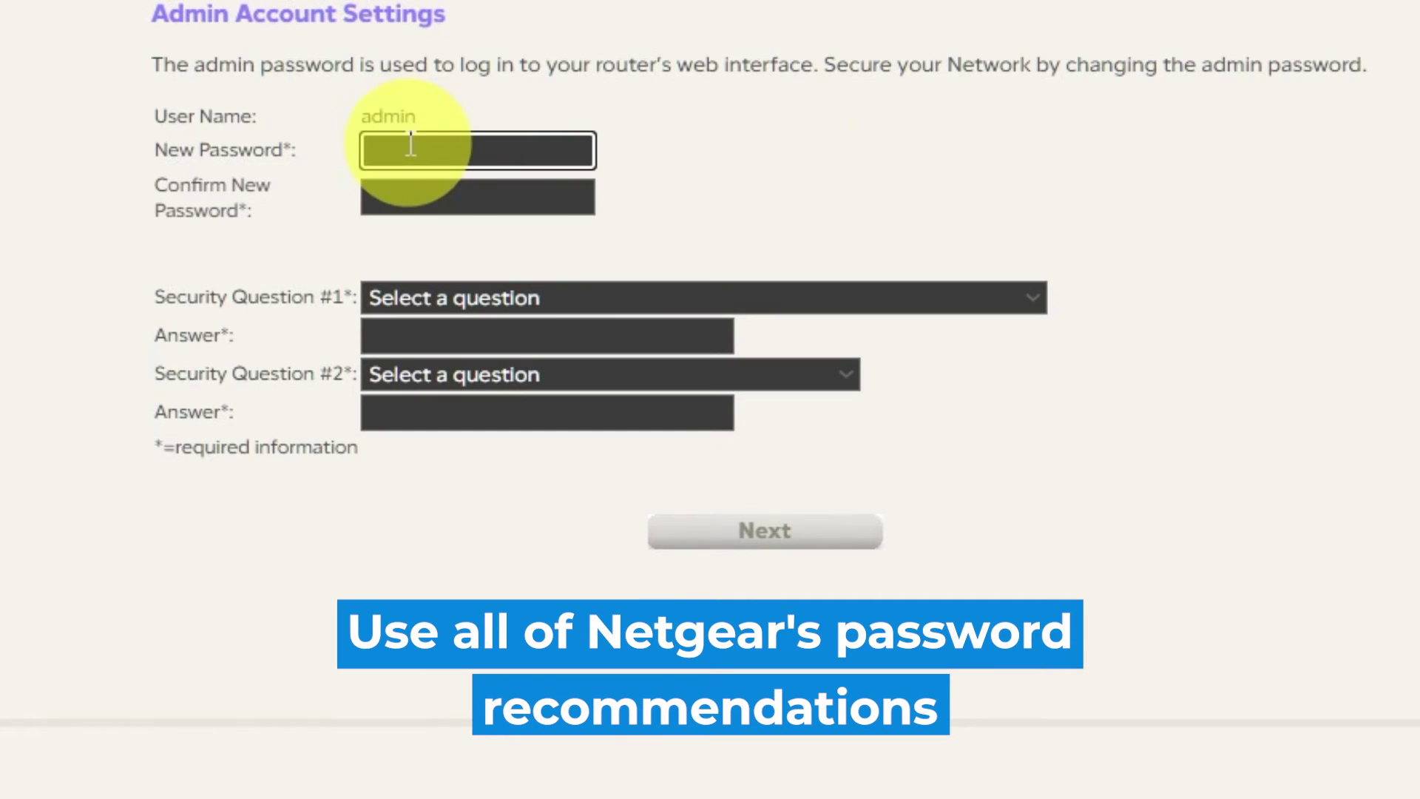
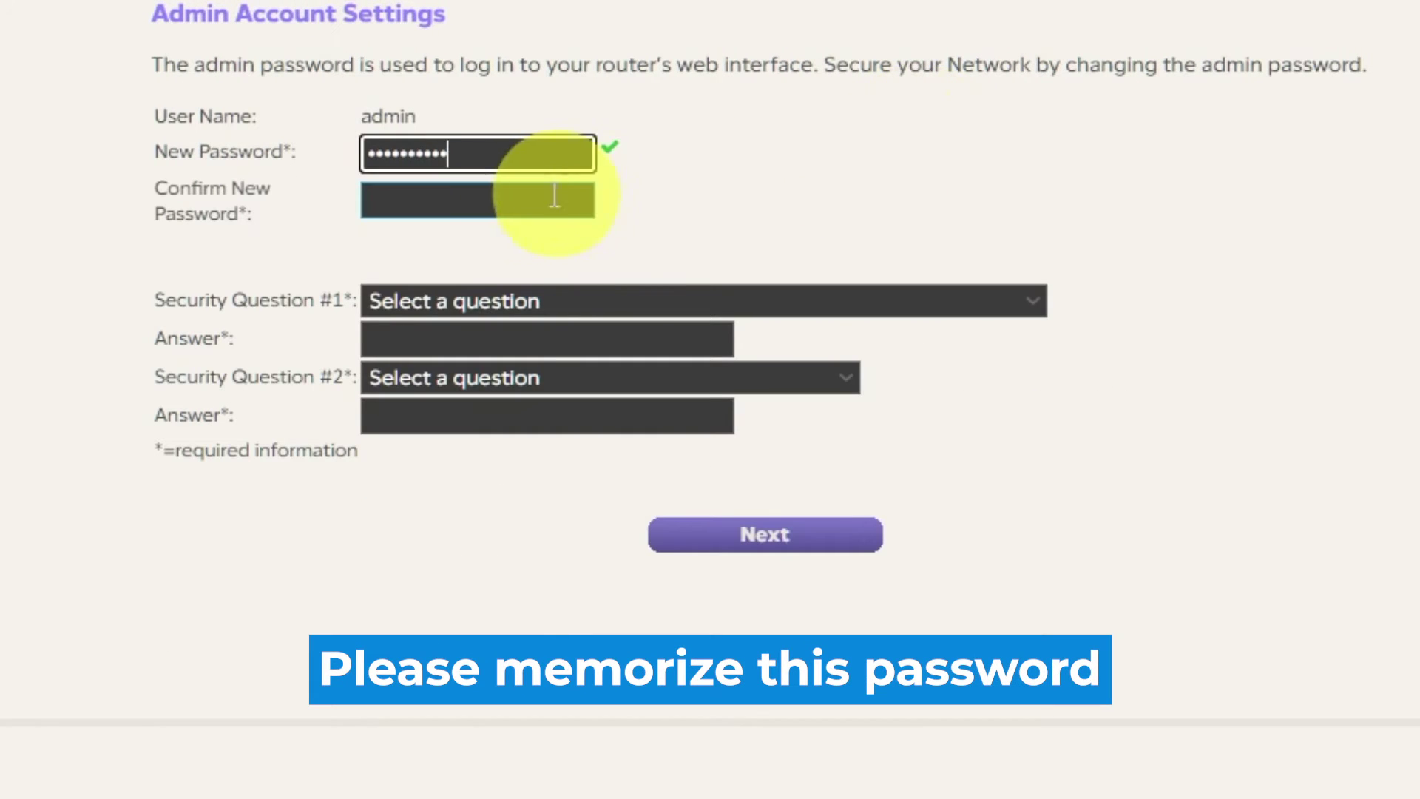
- Confirm the new admin password and answer the first NETGEAR product and best friend's name security questions
left_click(534, 202)
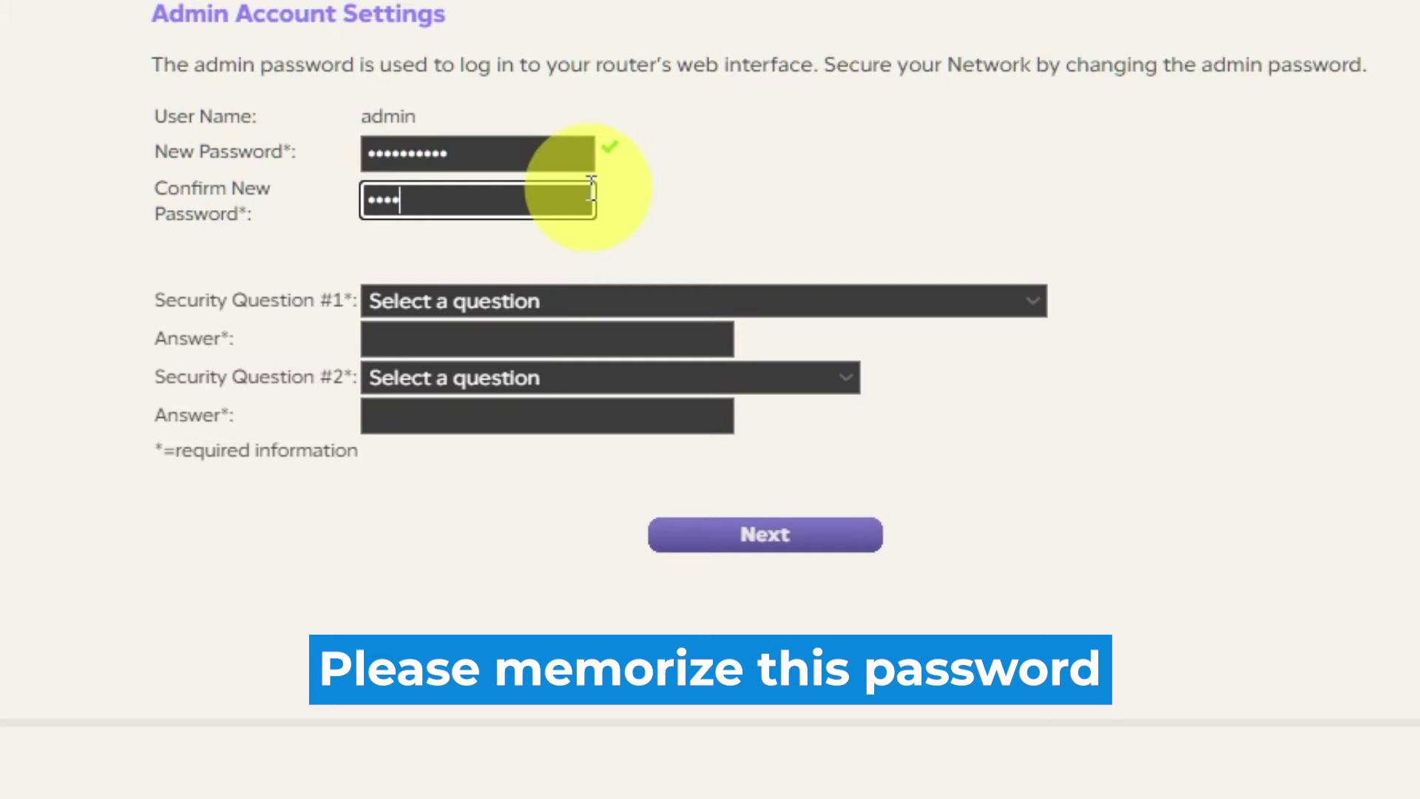
left_click(1032, 301)
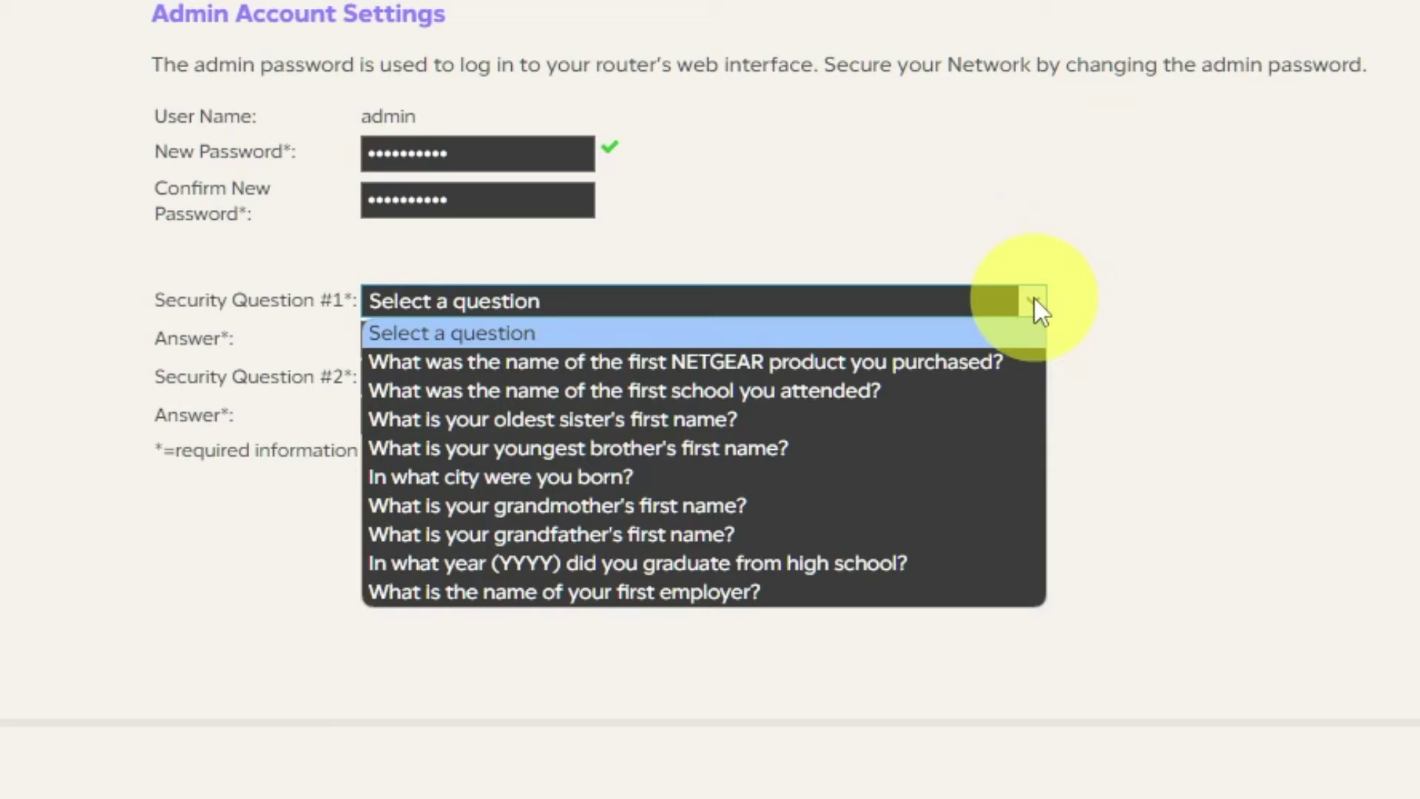
left_click(991, 359)
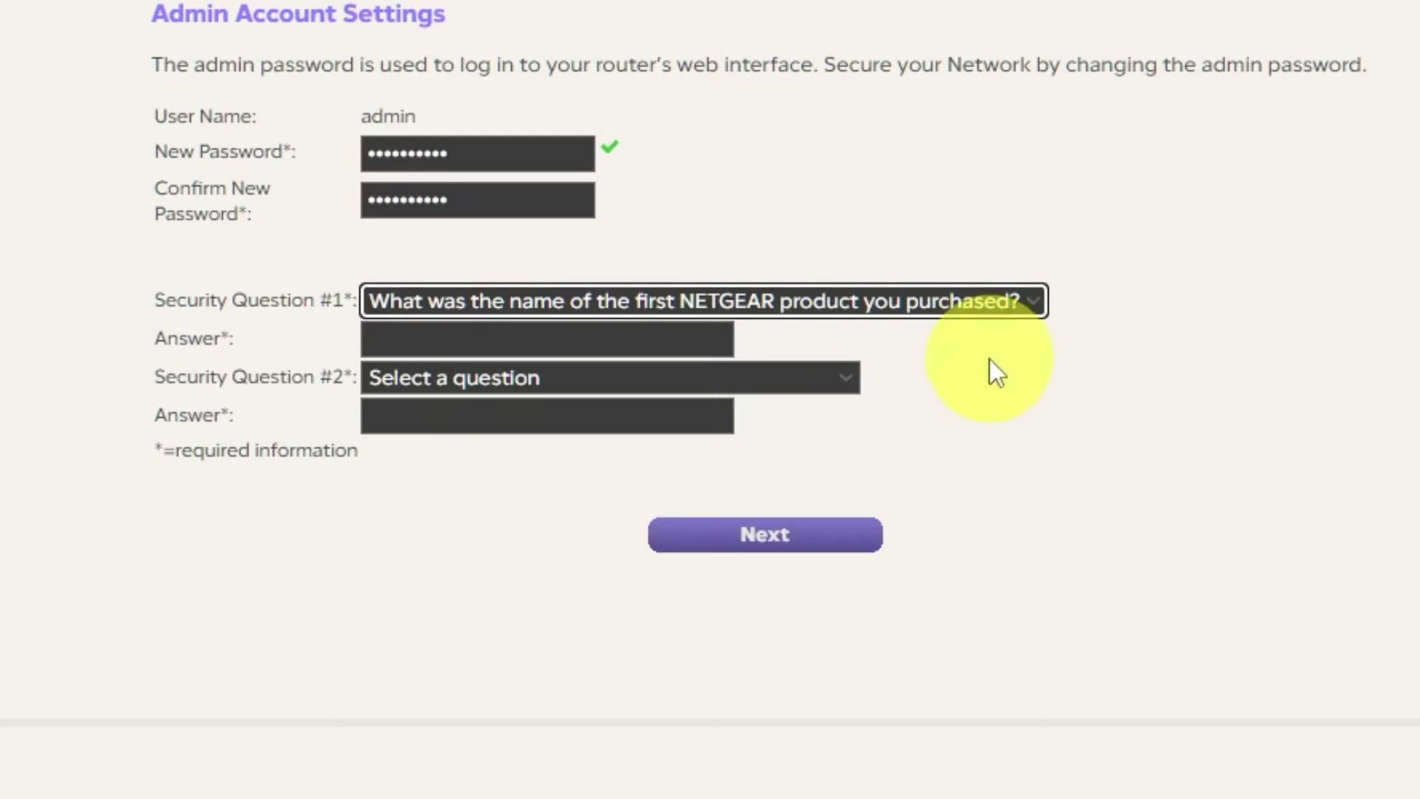
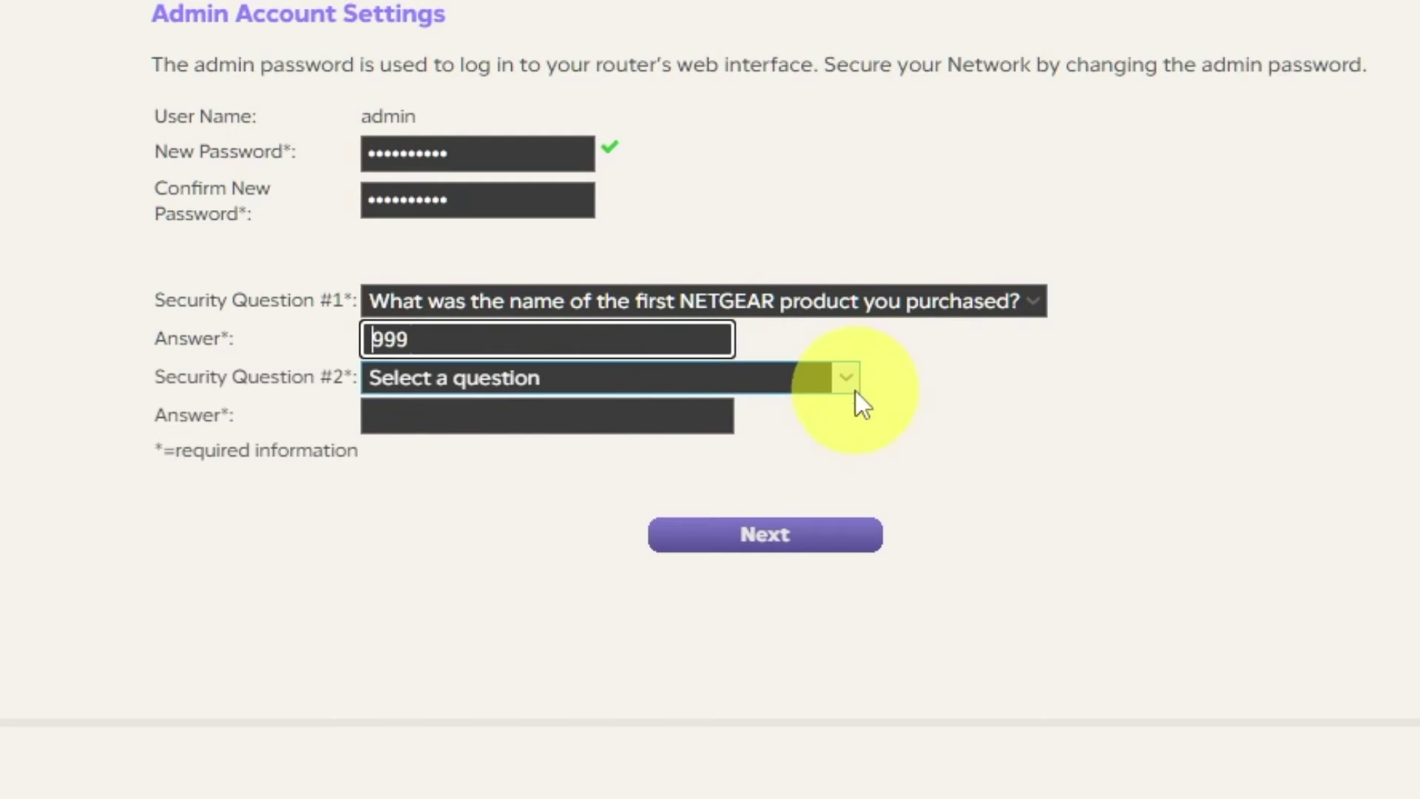
left_click(854, 381)
left_click(618, 639)
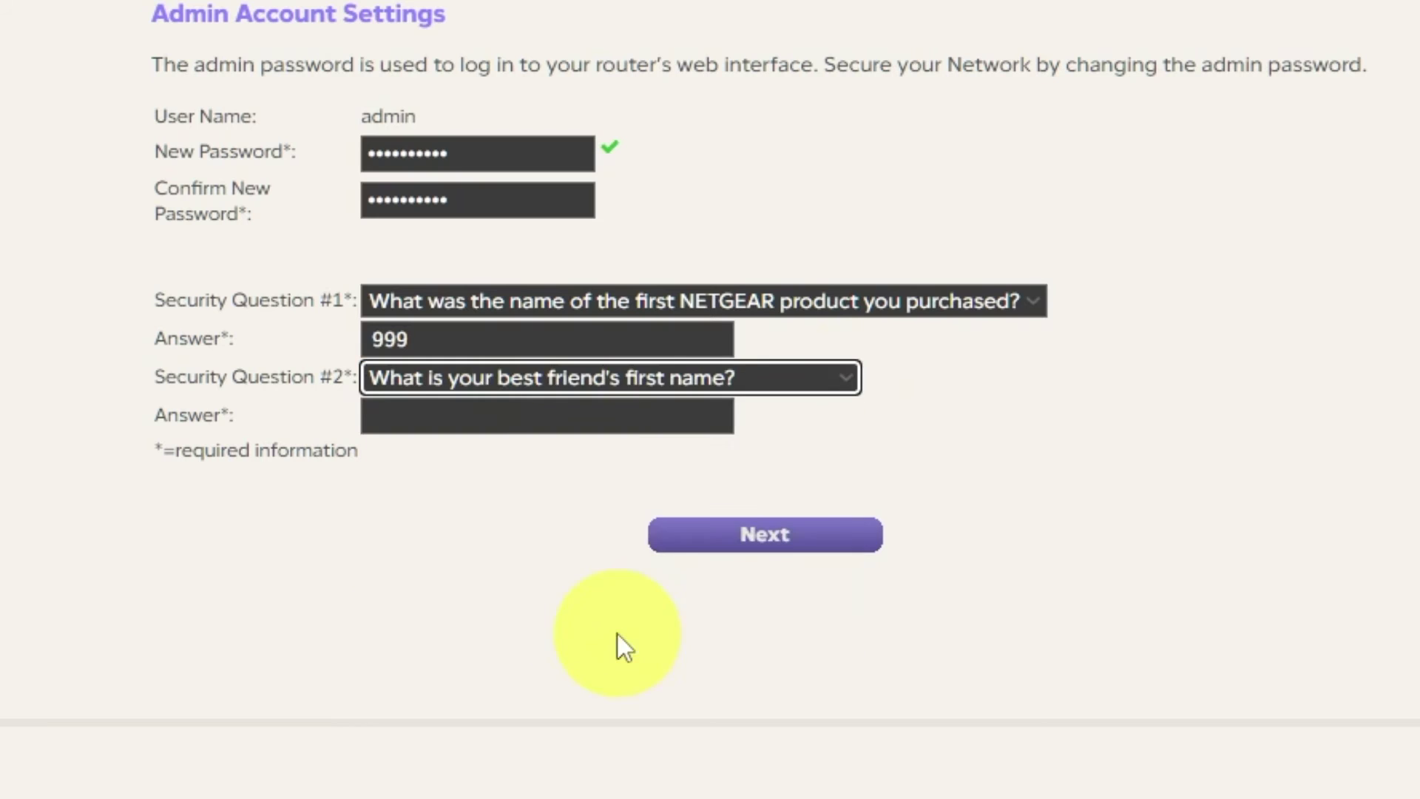
left_click(582, 413)
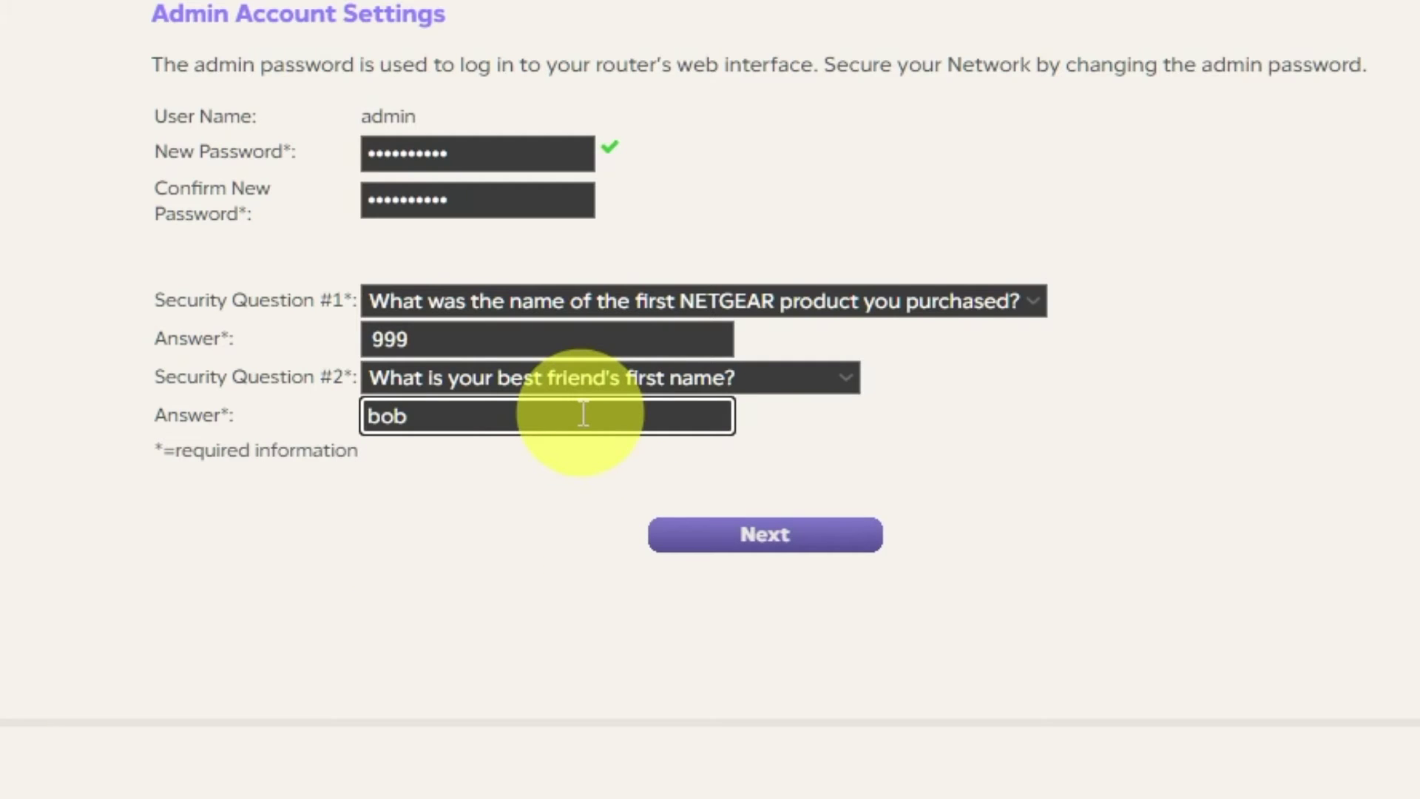
left_click(666, 605)
scroll(528, 652, "up", 1)
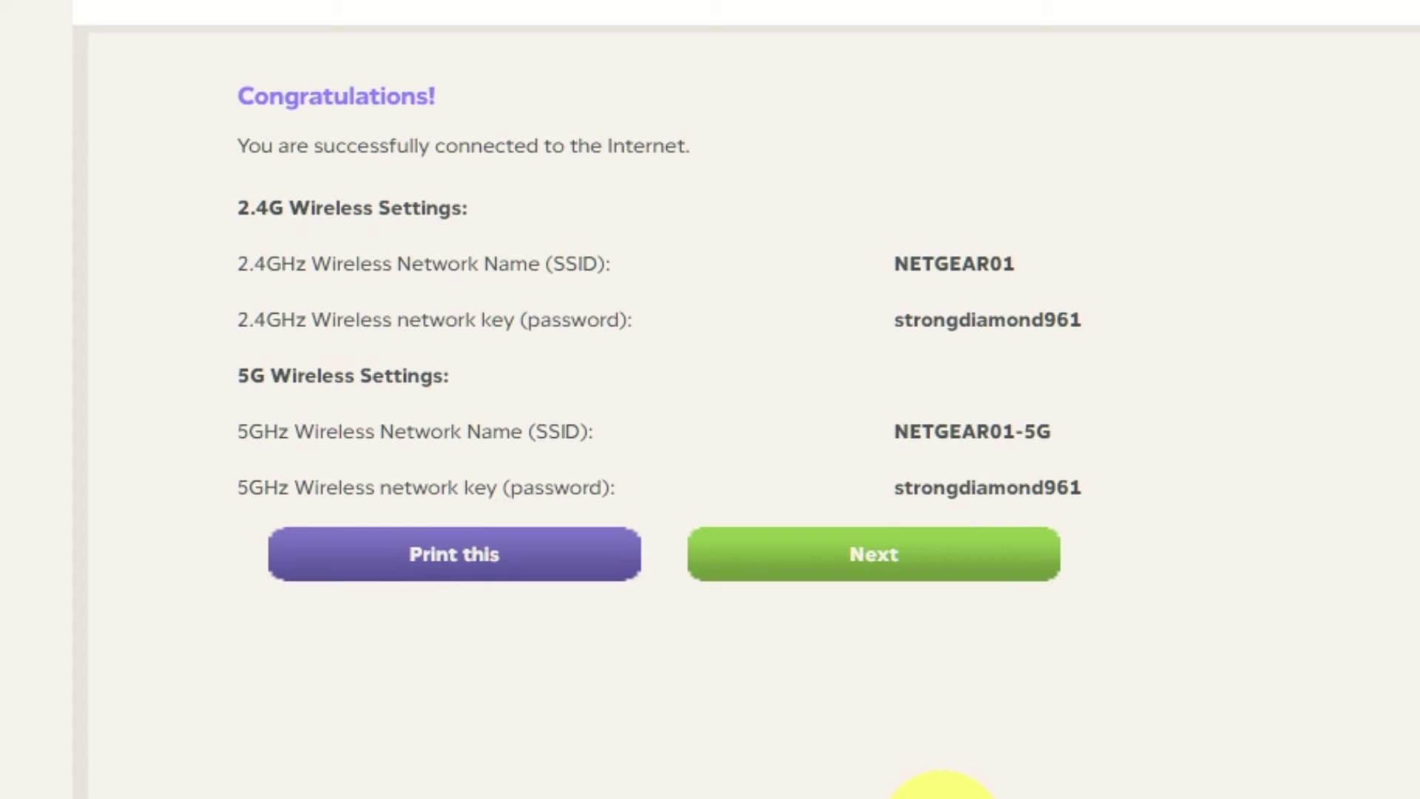
- Continue past the Congratulations page listing both Wi-Fi networks' settings
left_click(951, 581)
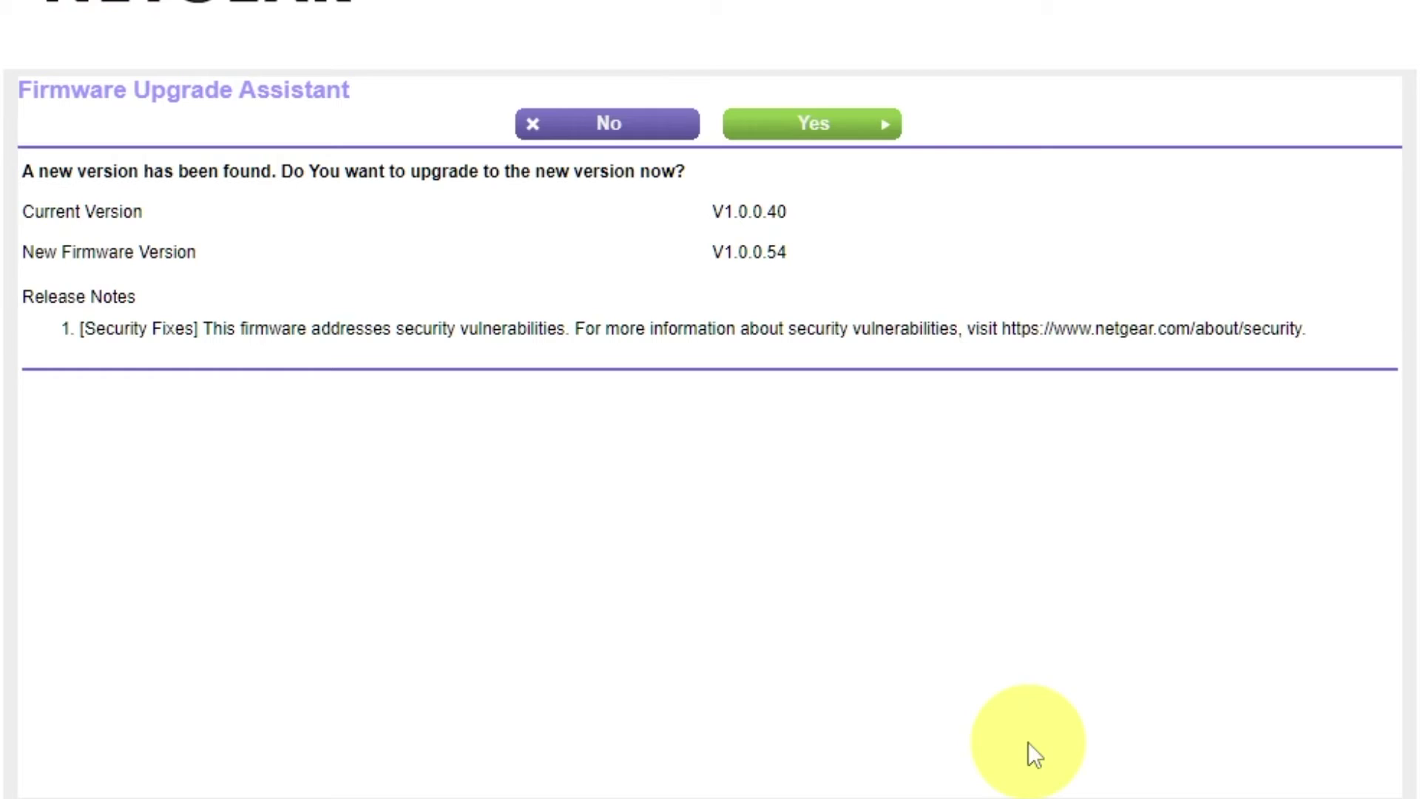
- Accept the upgrade to firmware V1.0.0.54
left_click(865, 138)
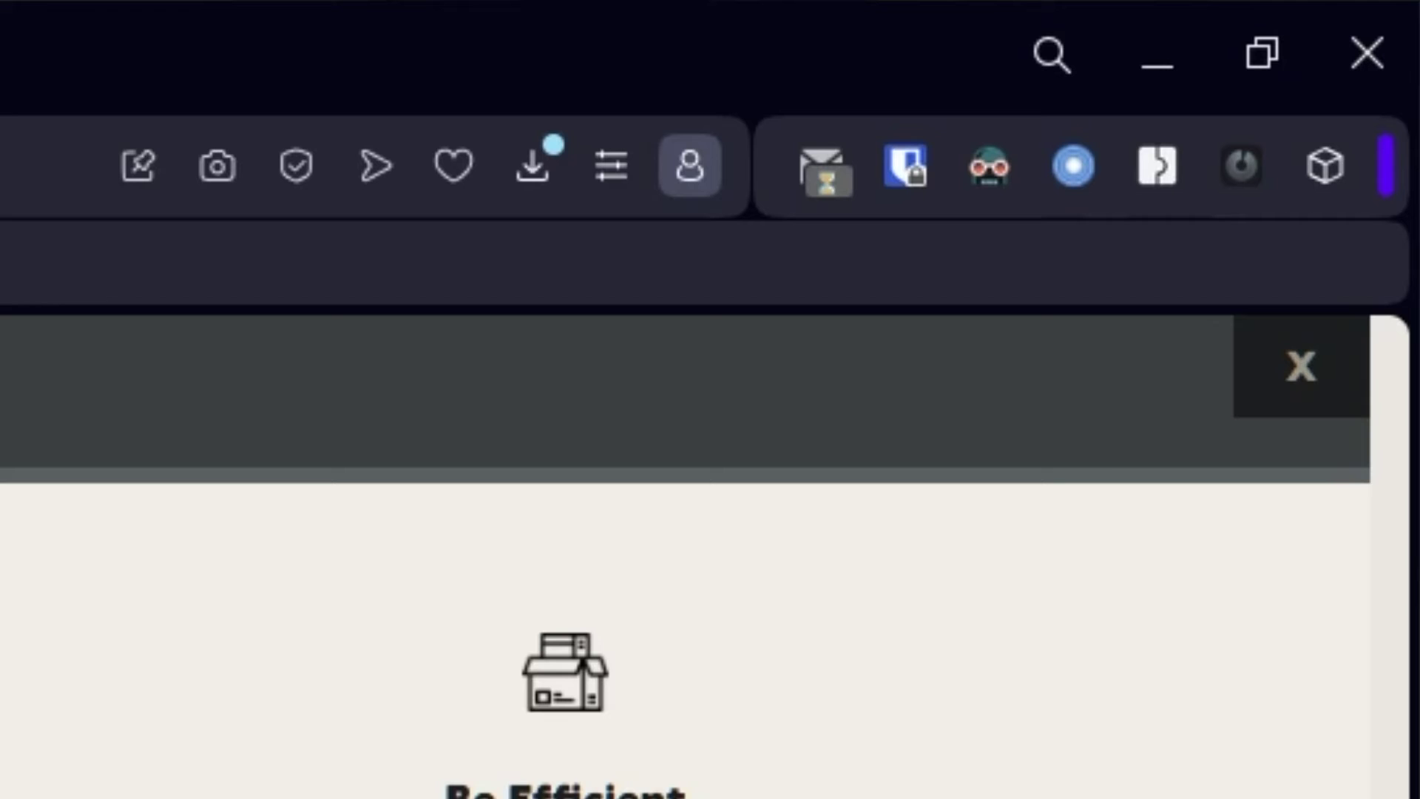
- Close the promotional banner on the netgear.com page
left_click(1303, 381)
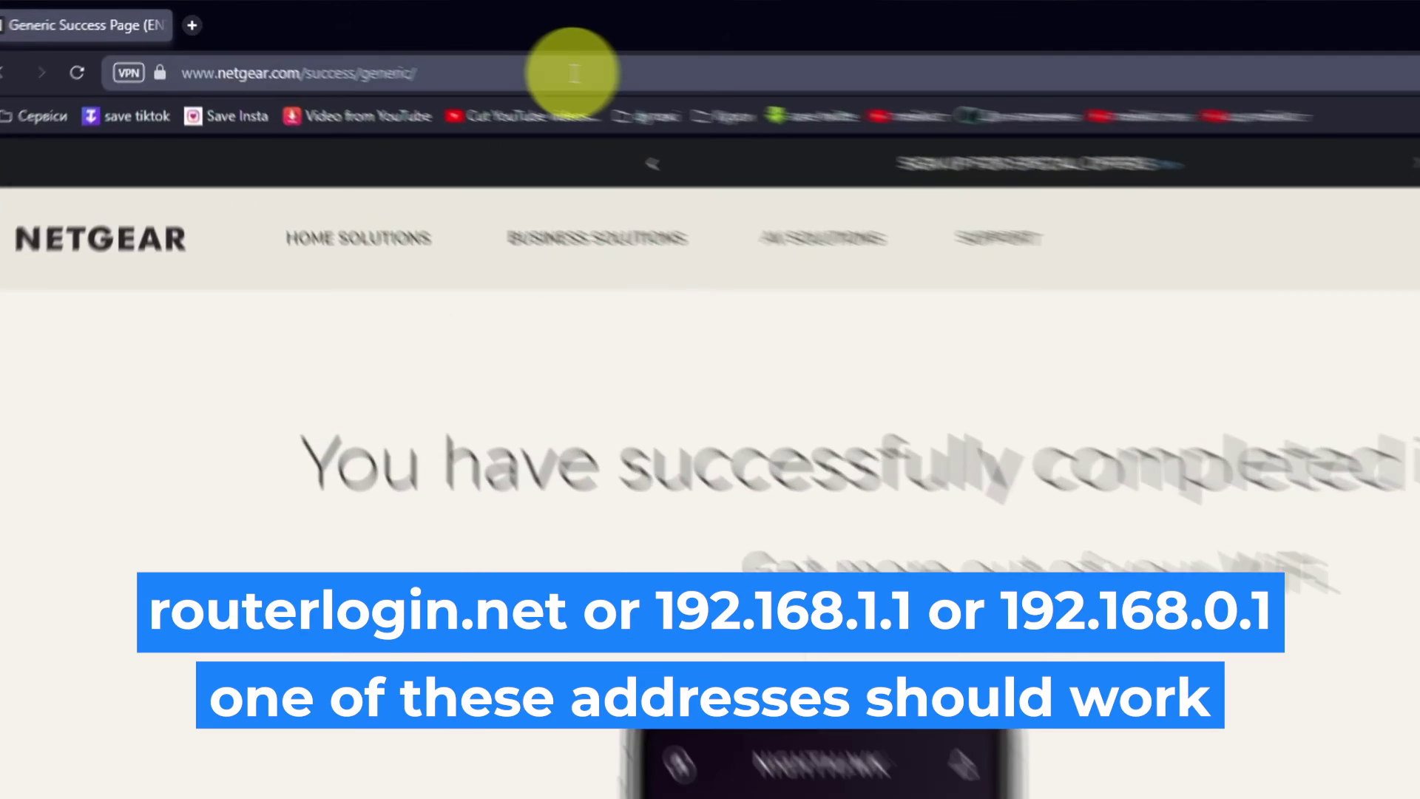
- Sign in at 192.168.1.1 with the admin credentials to reach the router dashboard
left_click(572, 72)
type("192.")
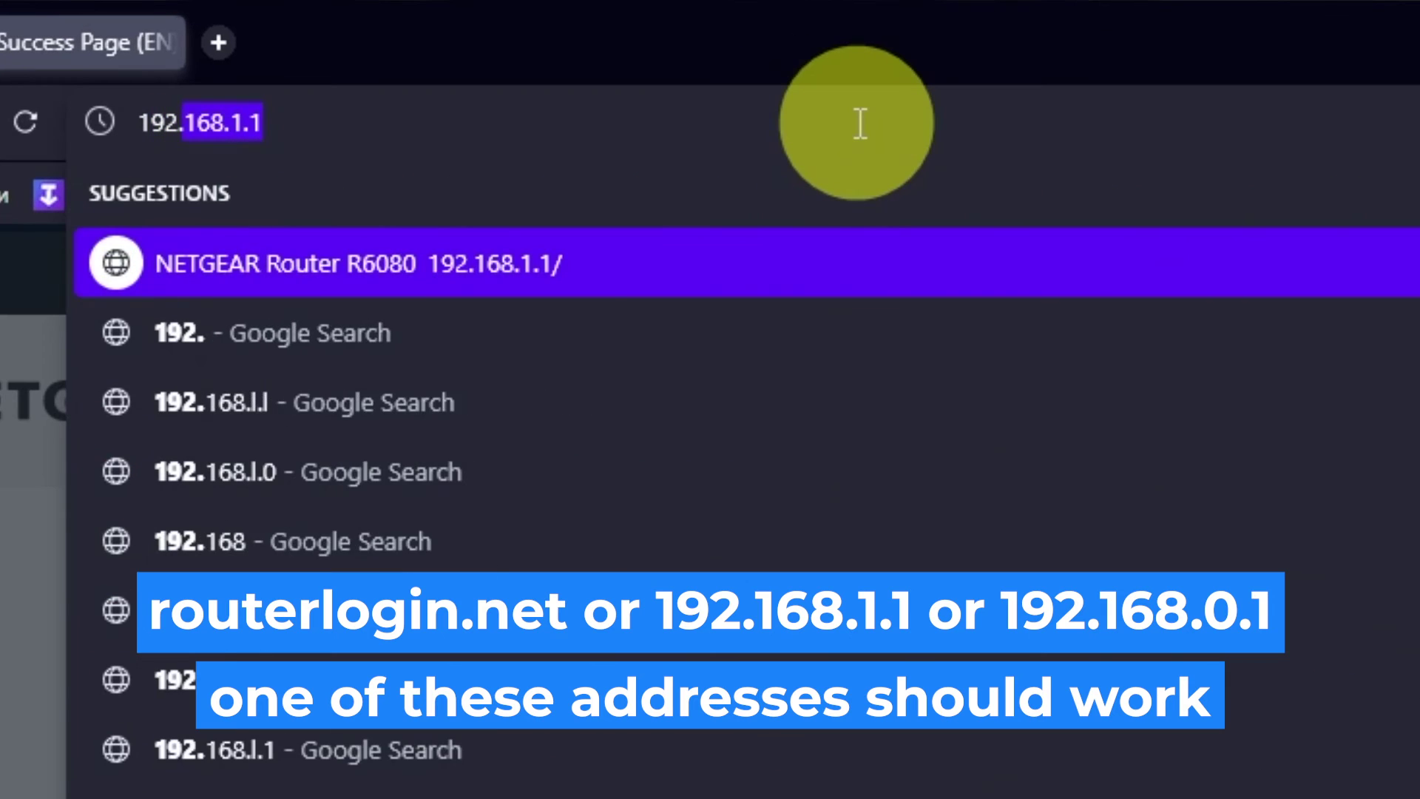
type("168.1.1")
key("Return")
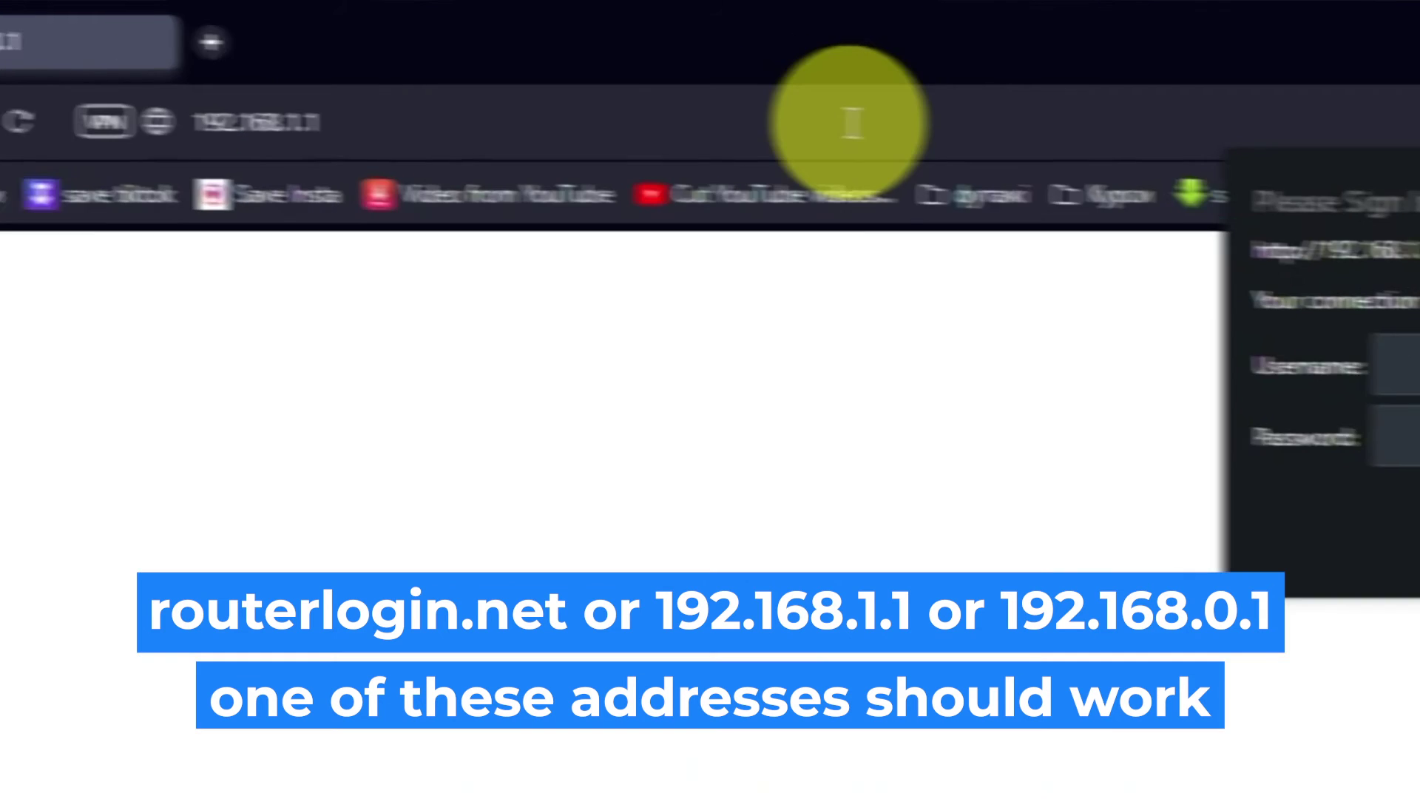
type("admin")
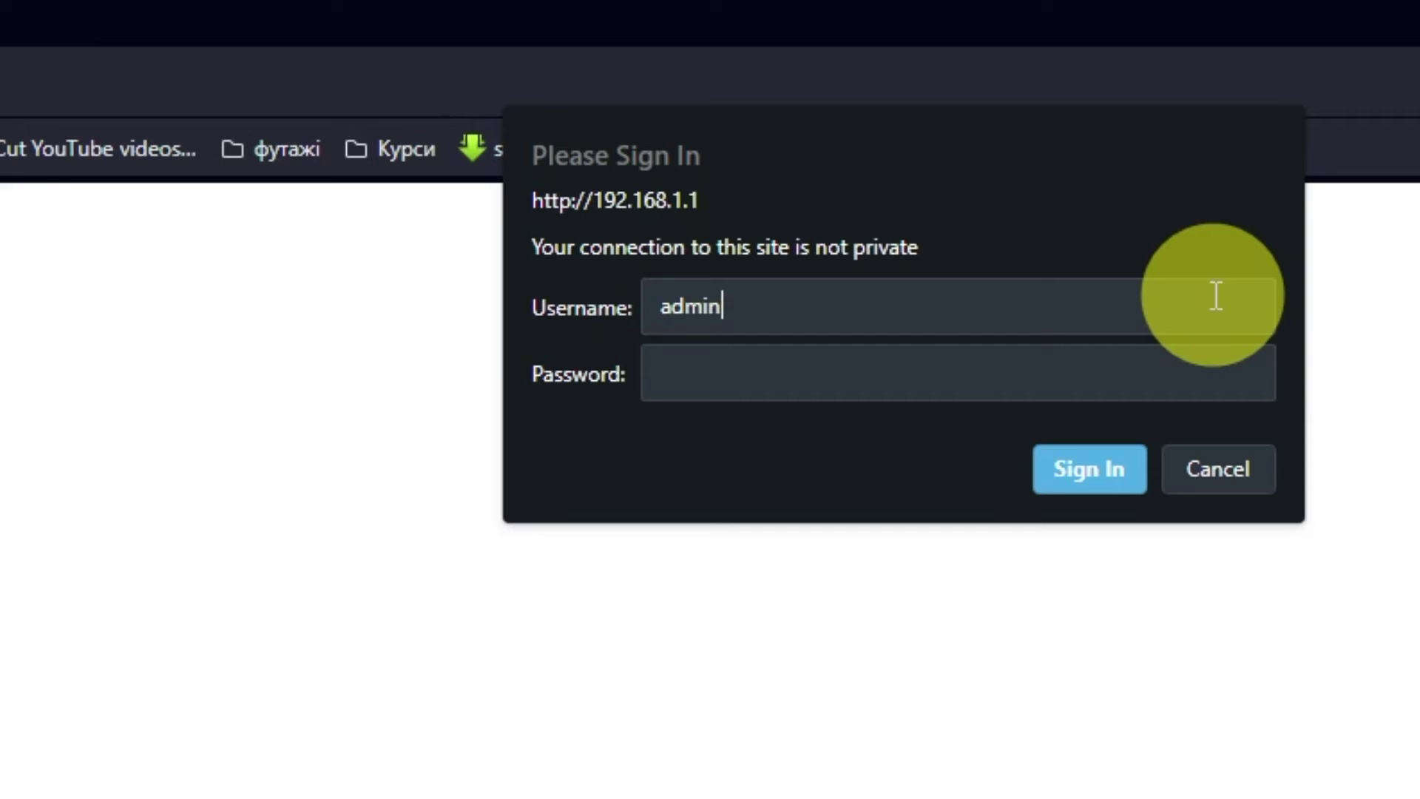
key("Tab")
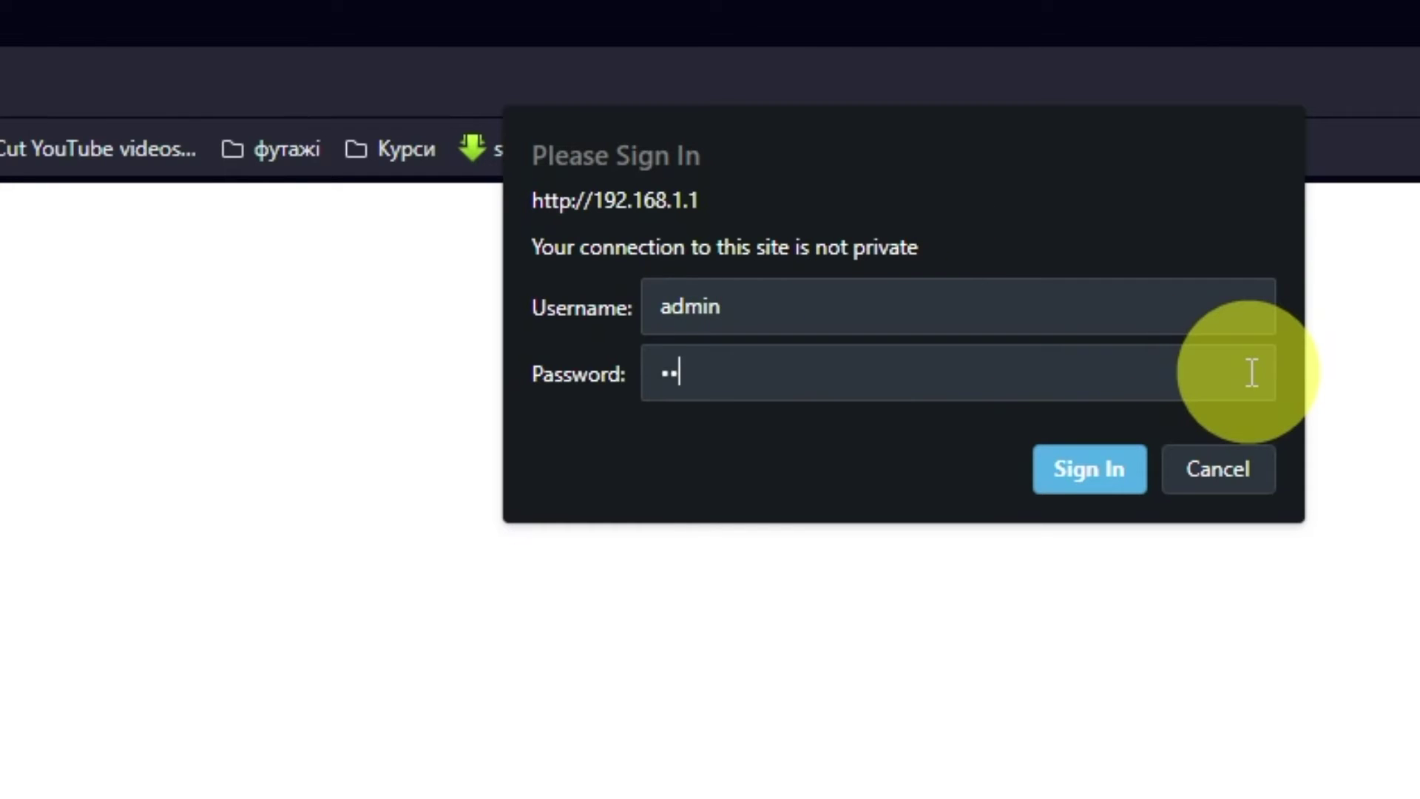
left_click(1088, 470)
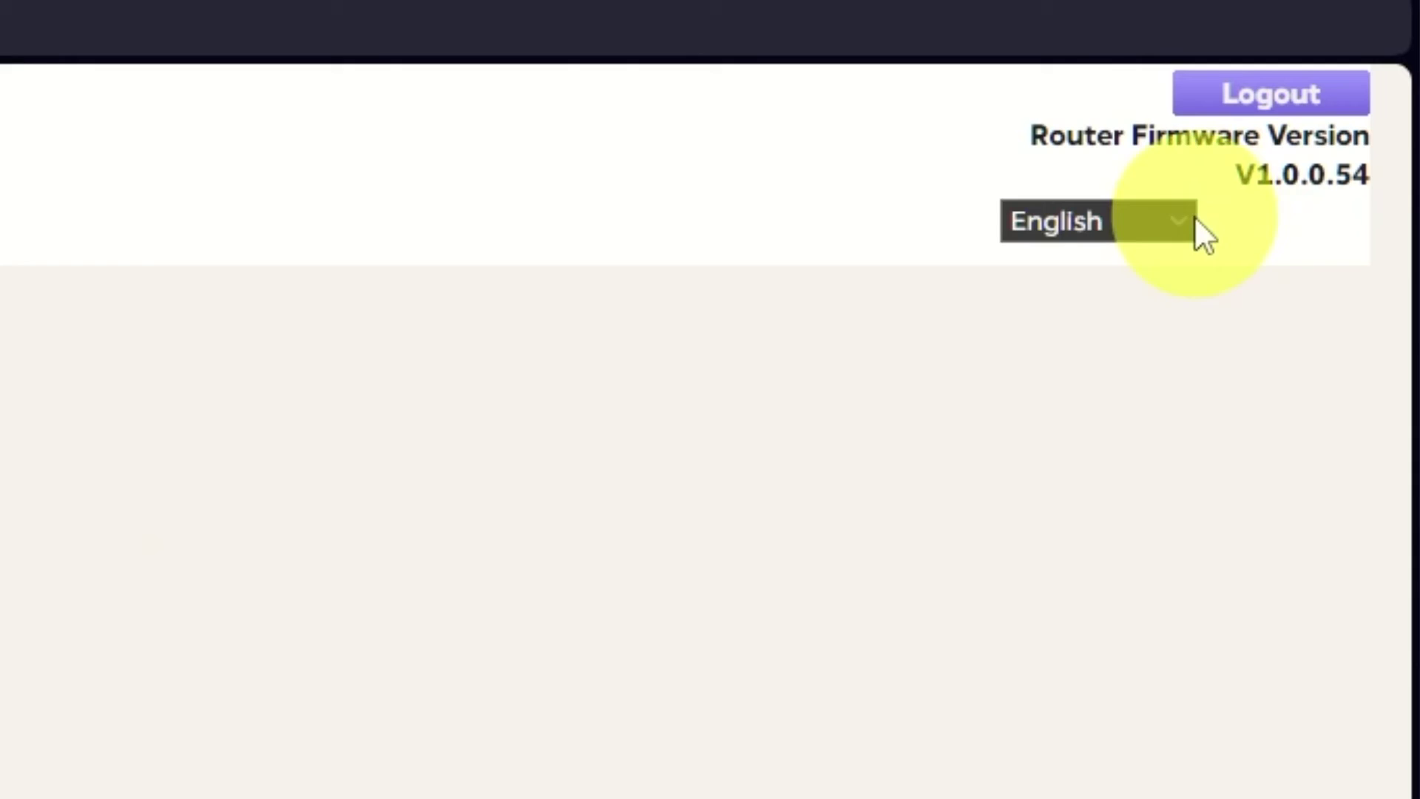
left_click(1187, 219)
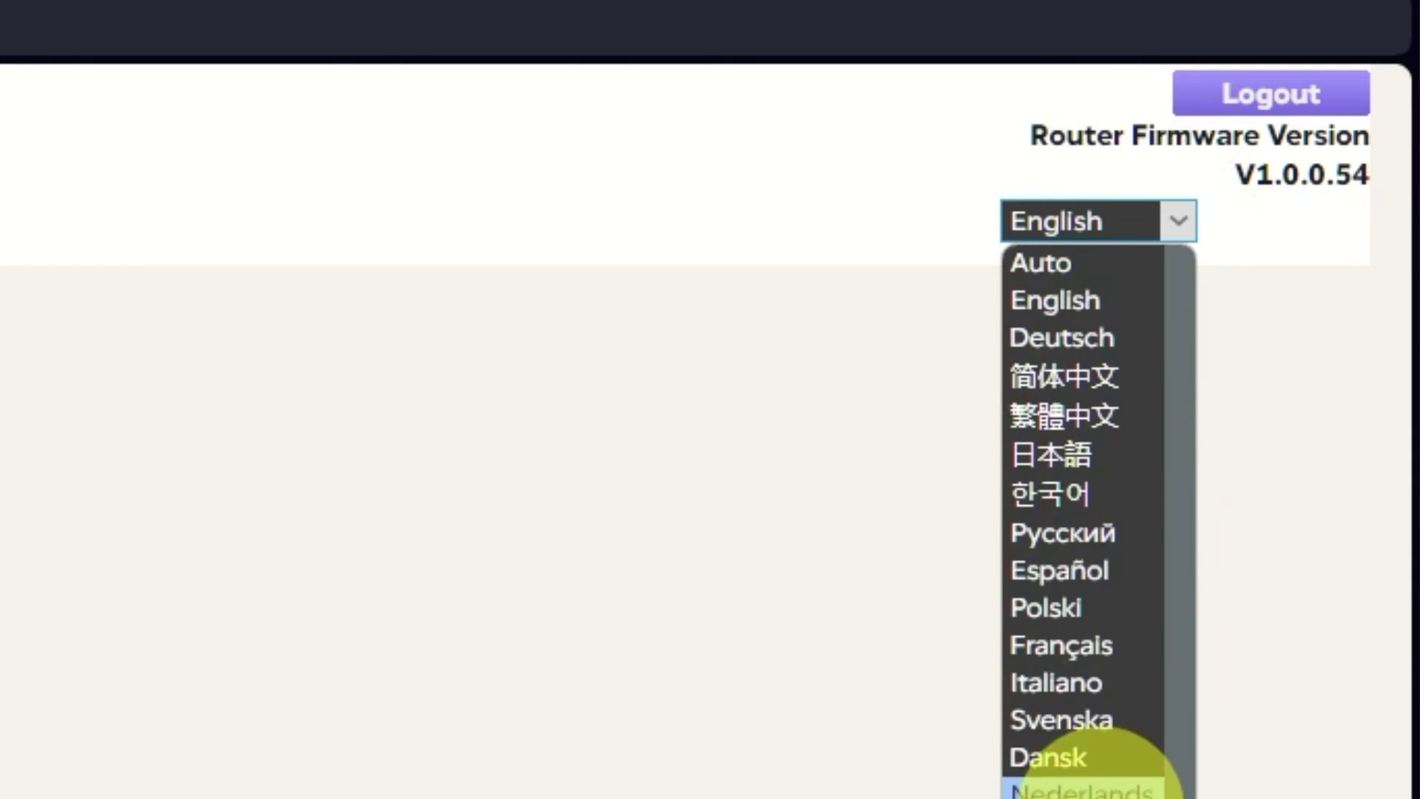
left_click(415, 372)
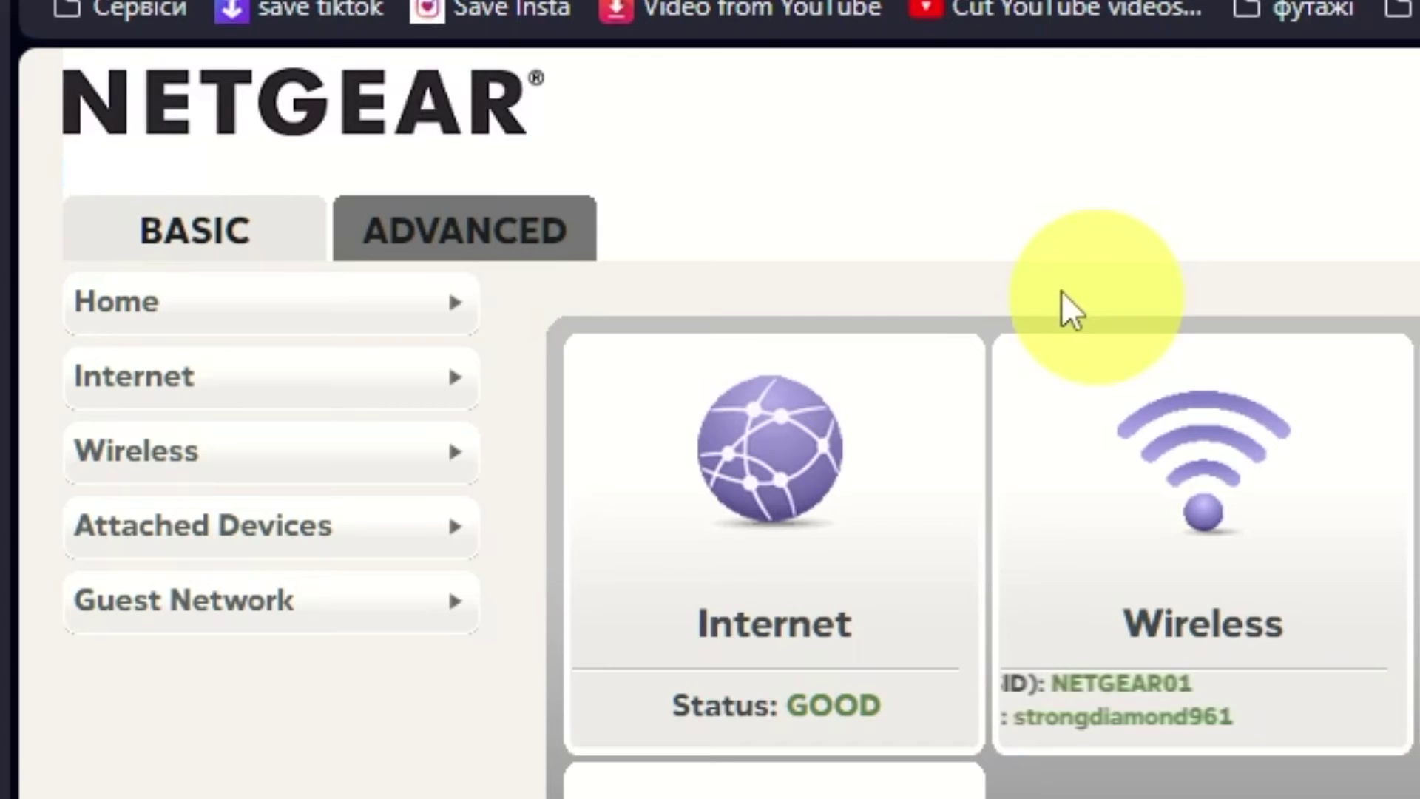
- In ADVANCED, run the Setup Wizard choosing to configure the router myself
left_click(523, 235)
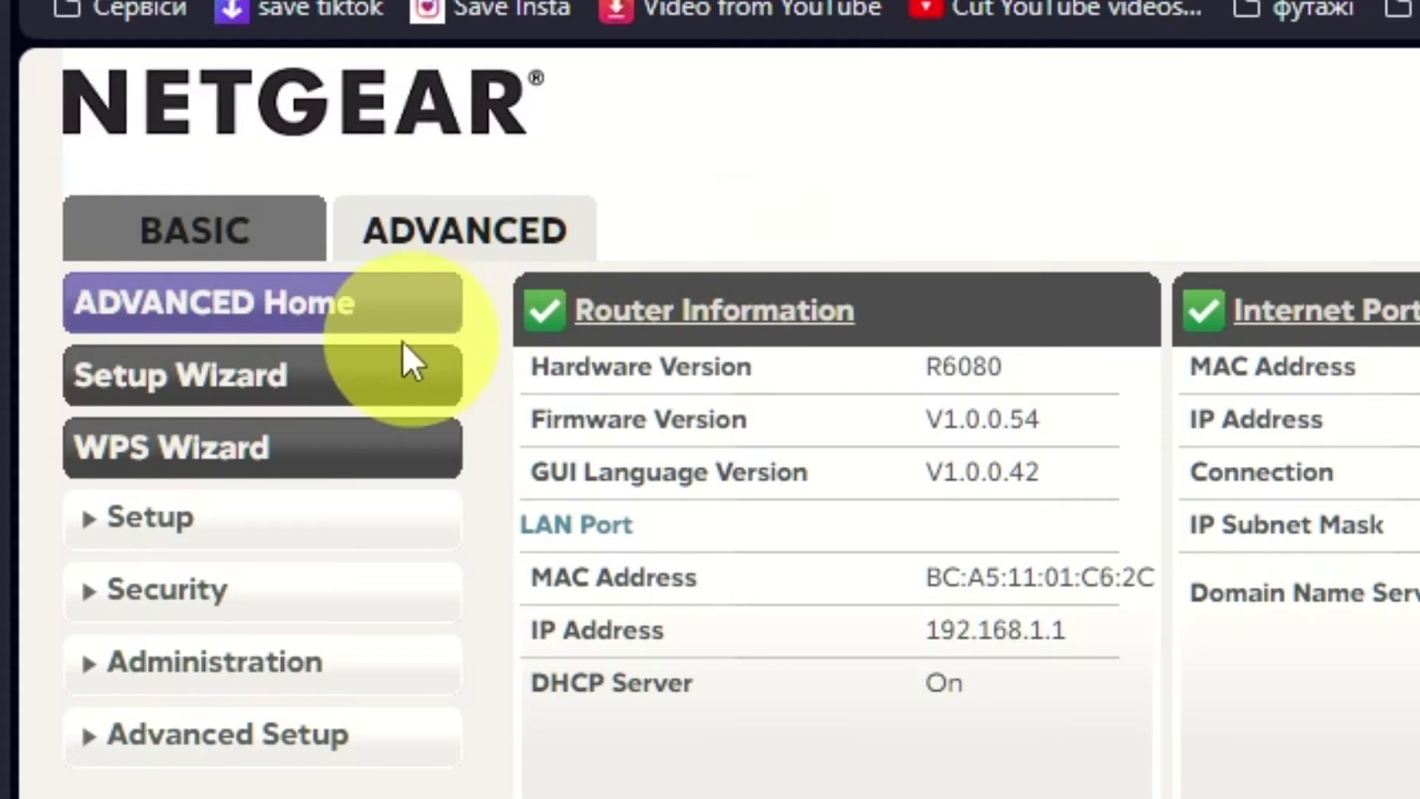
left_click(370, 388)
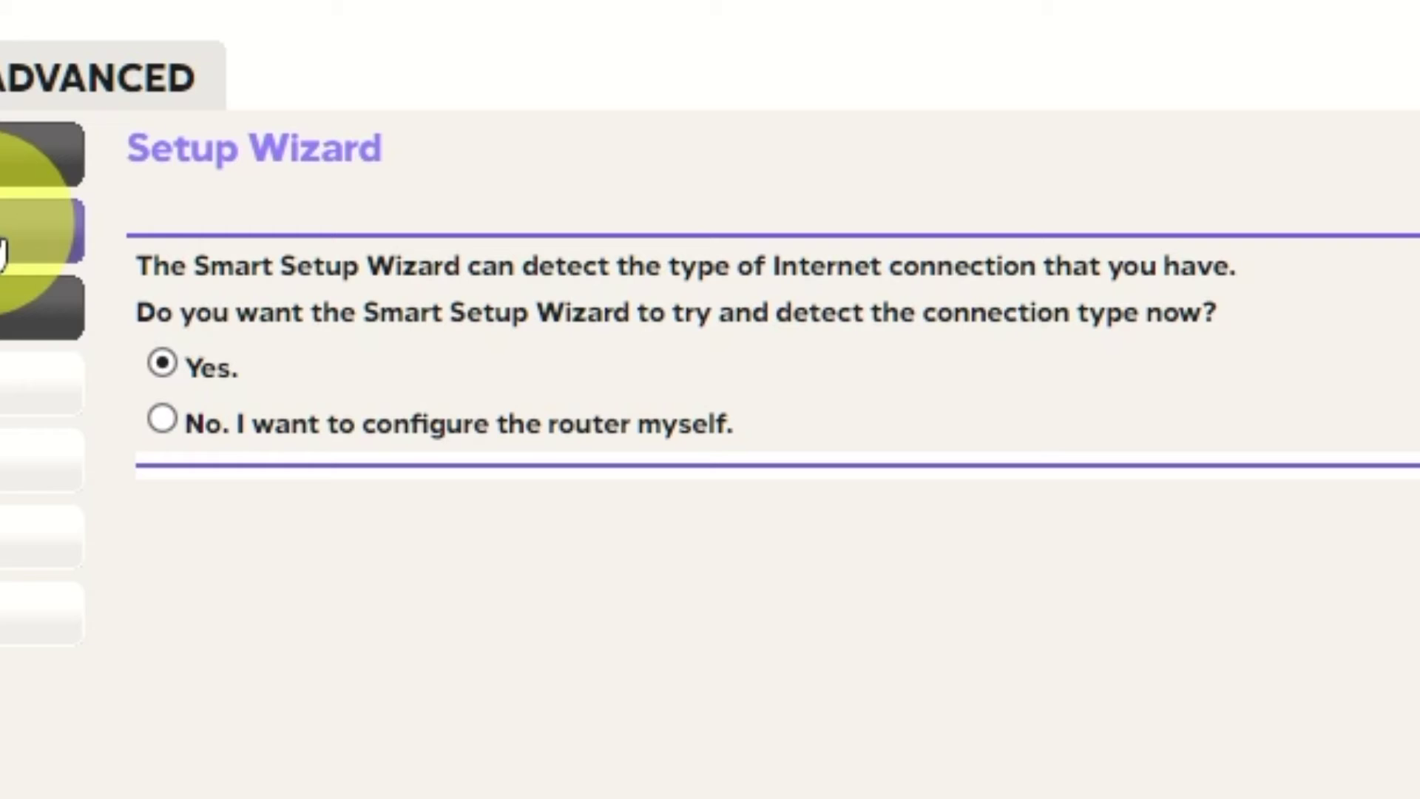
left_click(162, 419)
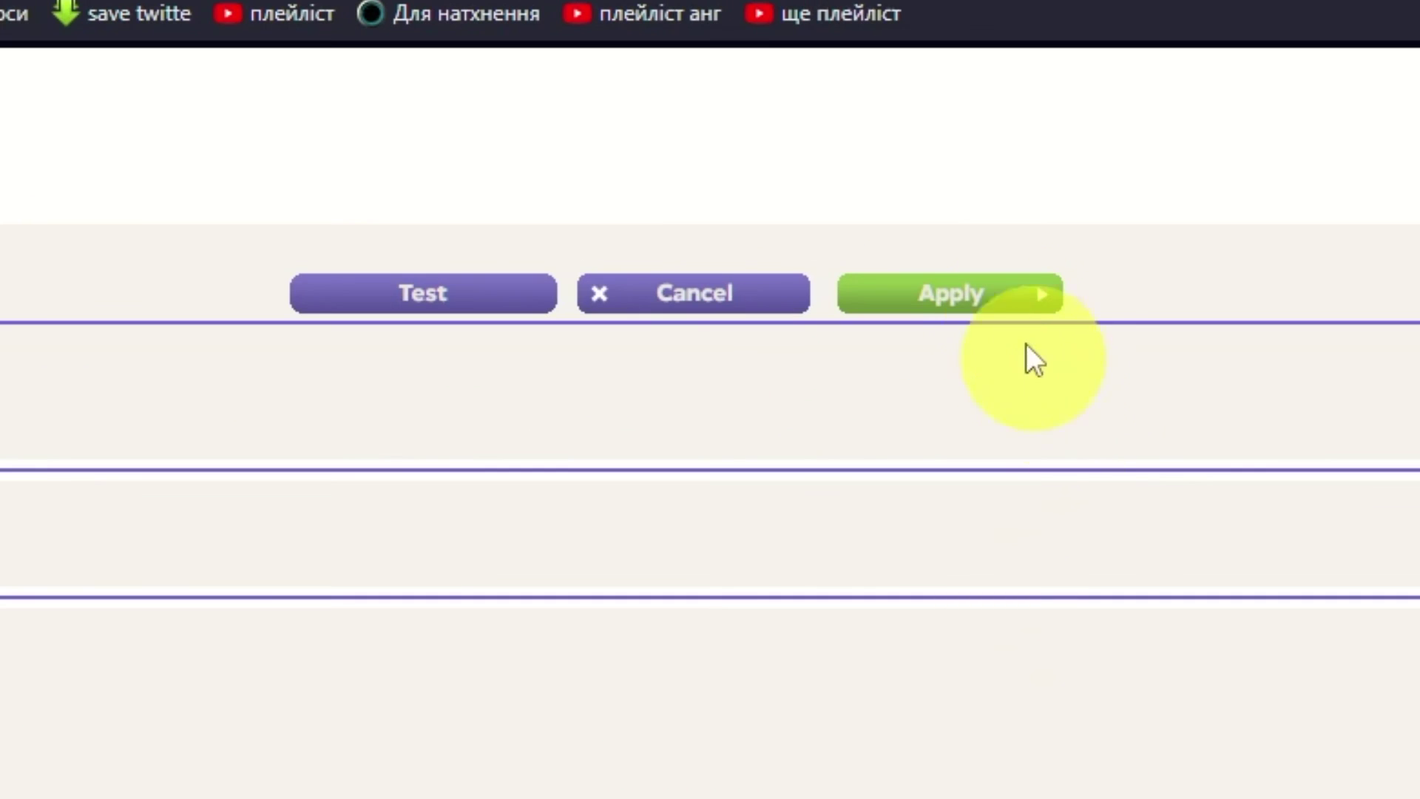
- Save the no-login, dynamic-IP internet connection settings
left_click(1001, 291)
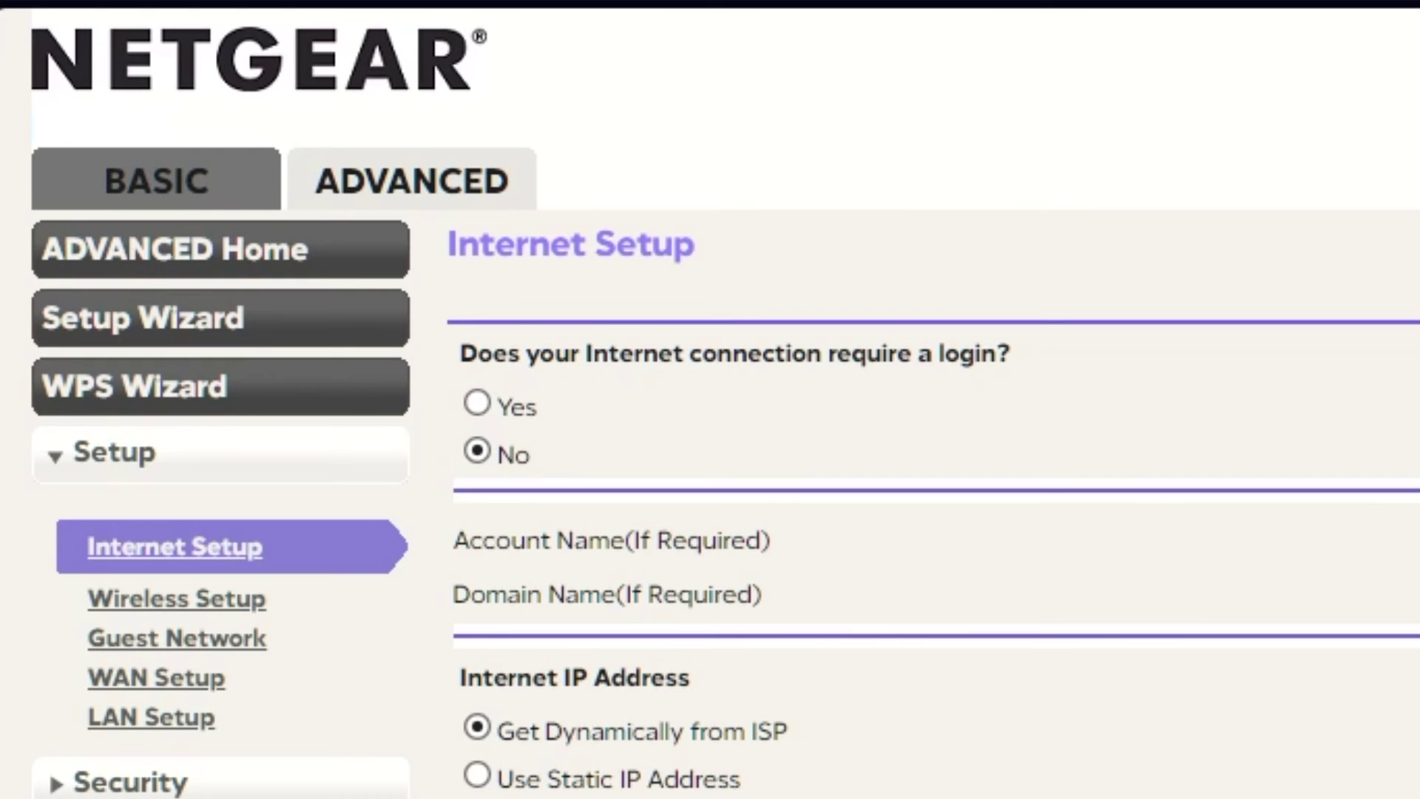
- From ADVANCED Home, reboot the router and confirm the restart
left_click(462, 177)
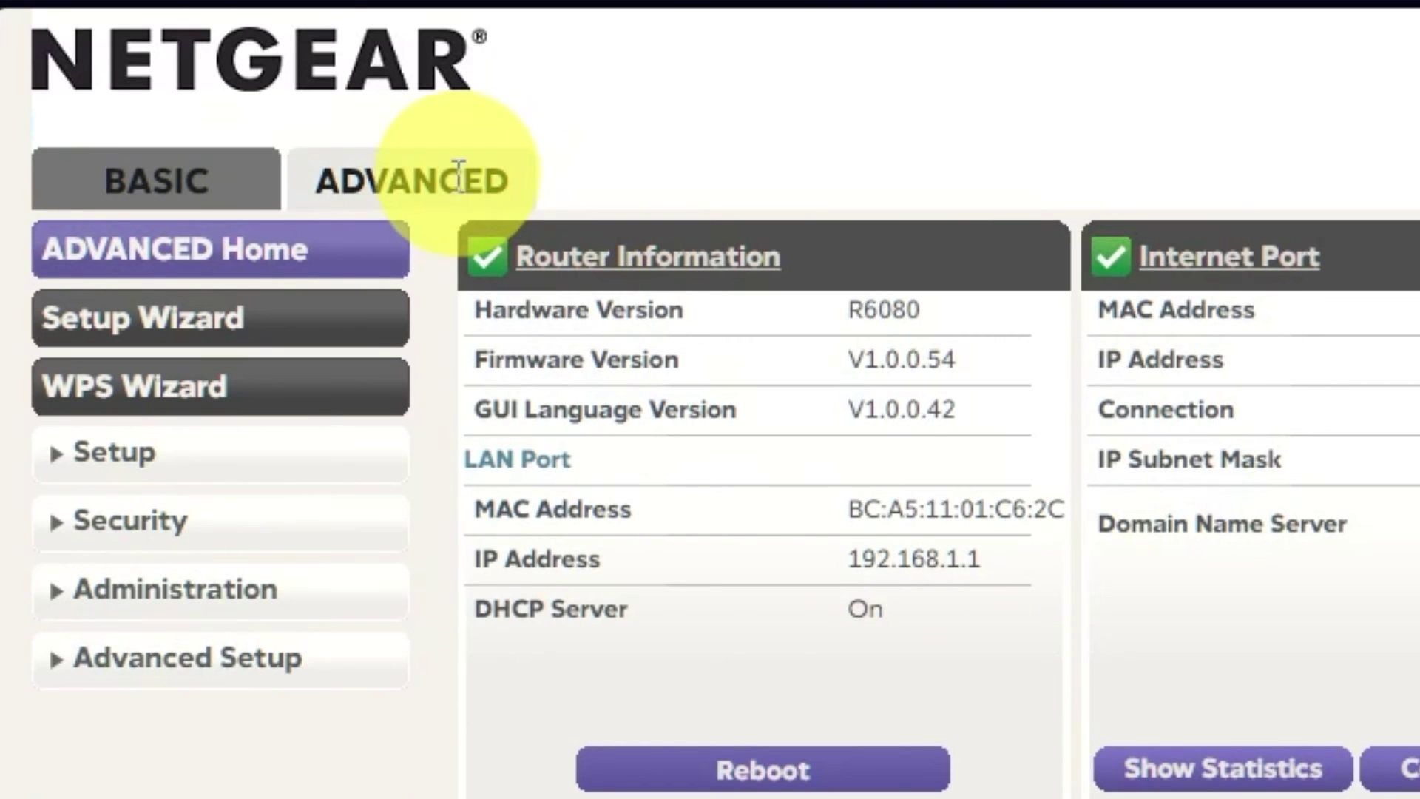
left_click(347, 252)
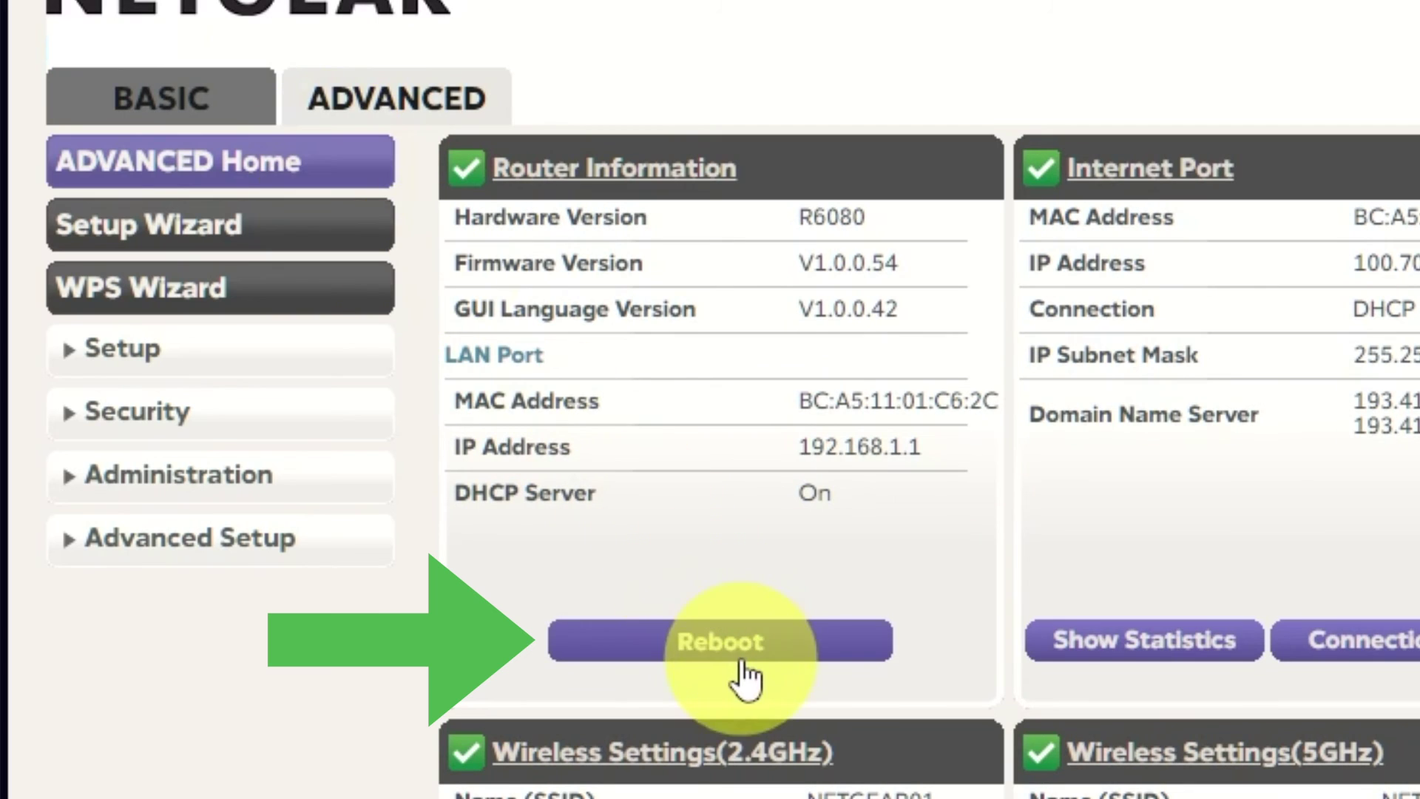
left_click(746, 661)
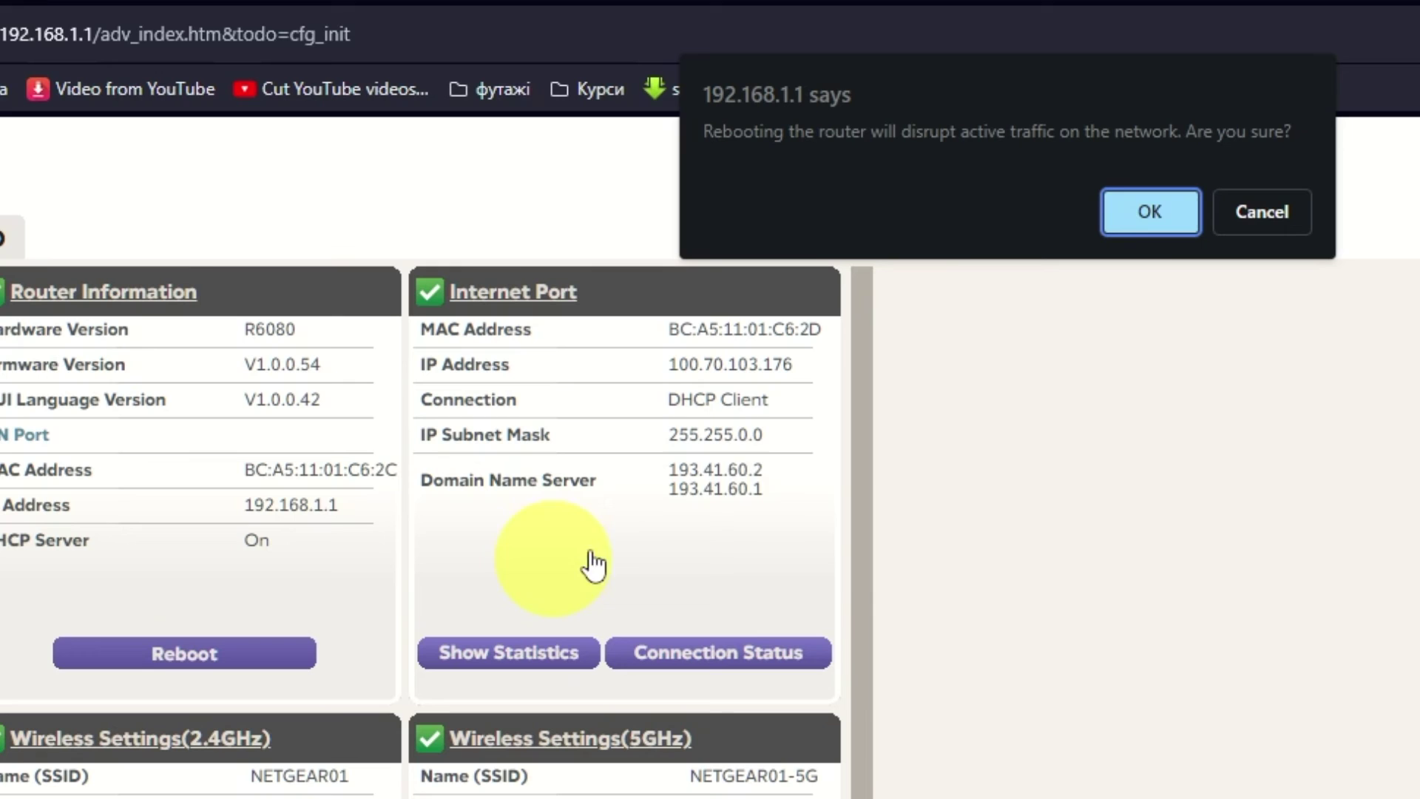
left_click(1132, 218)
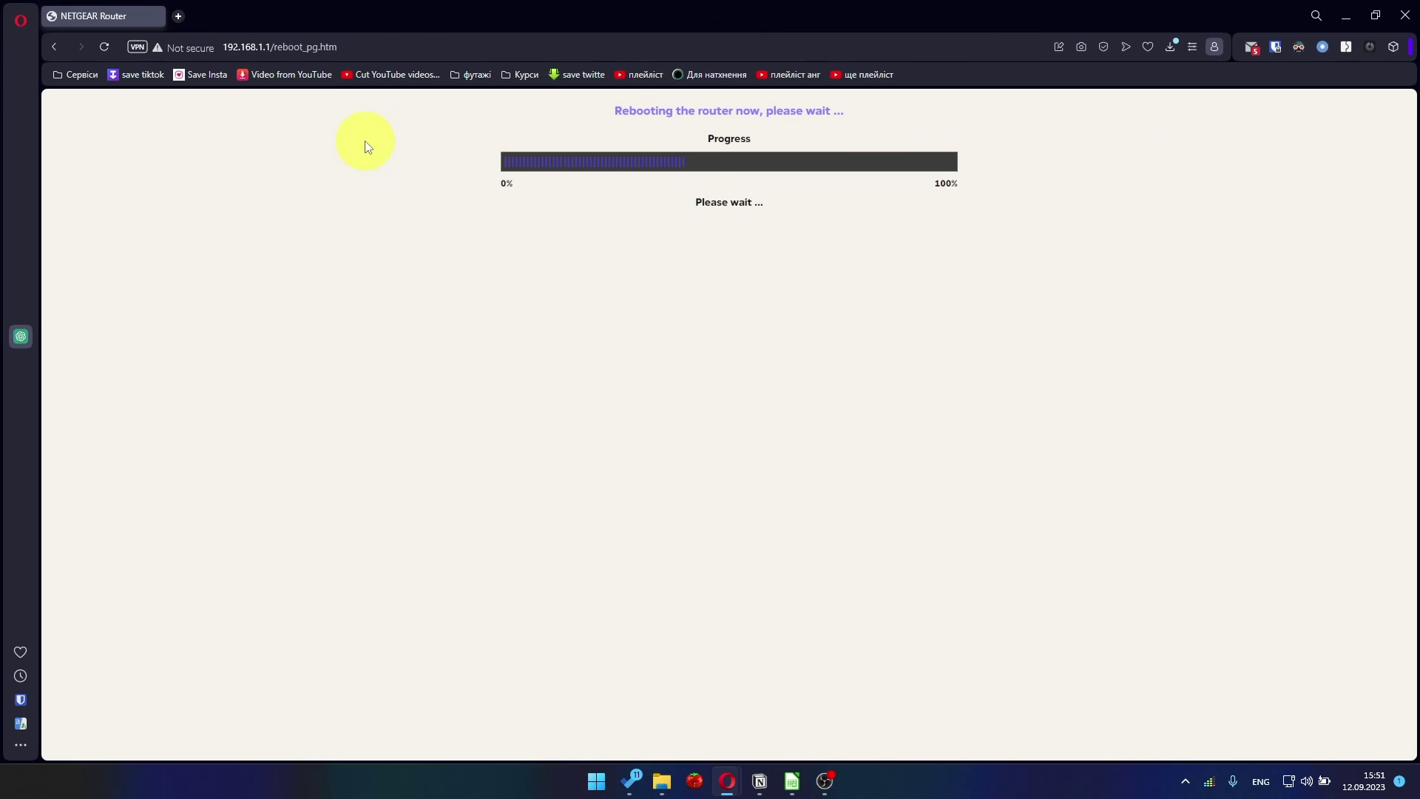
- Try loading YouTube in a new tab; a No internet page appears while the router restarts
key("ctrl+t")
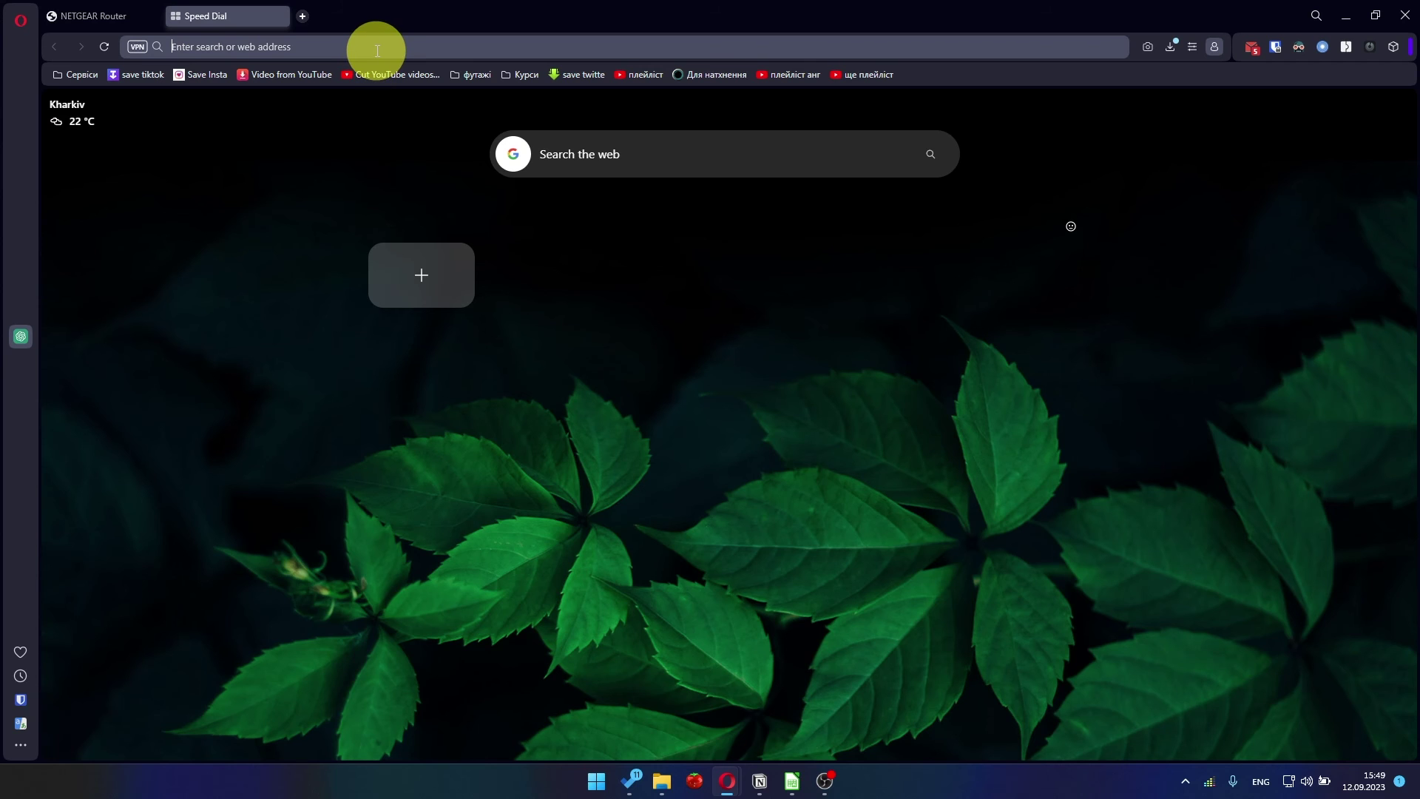
type("youtube.com")
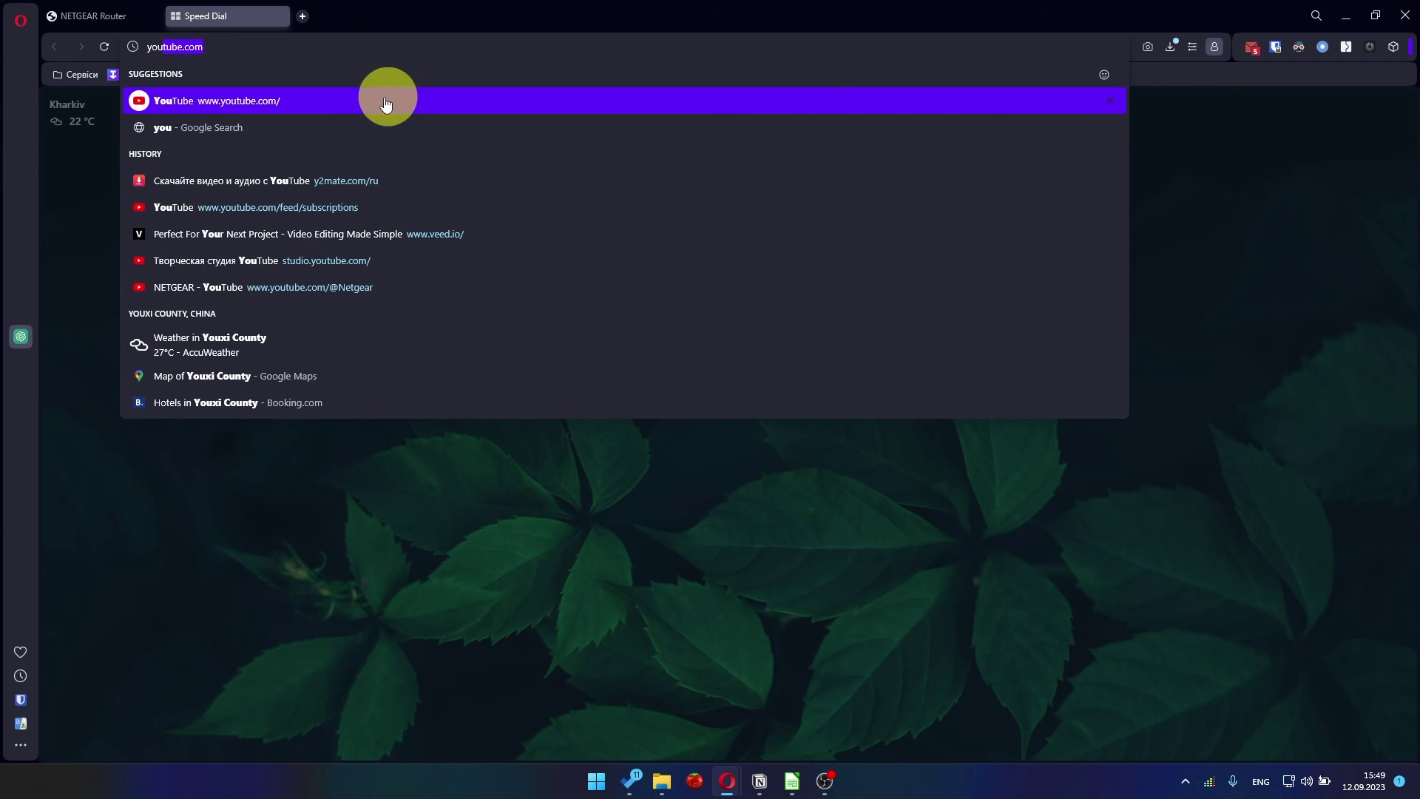
left_click(263, 103)
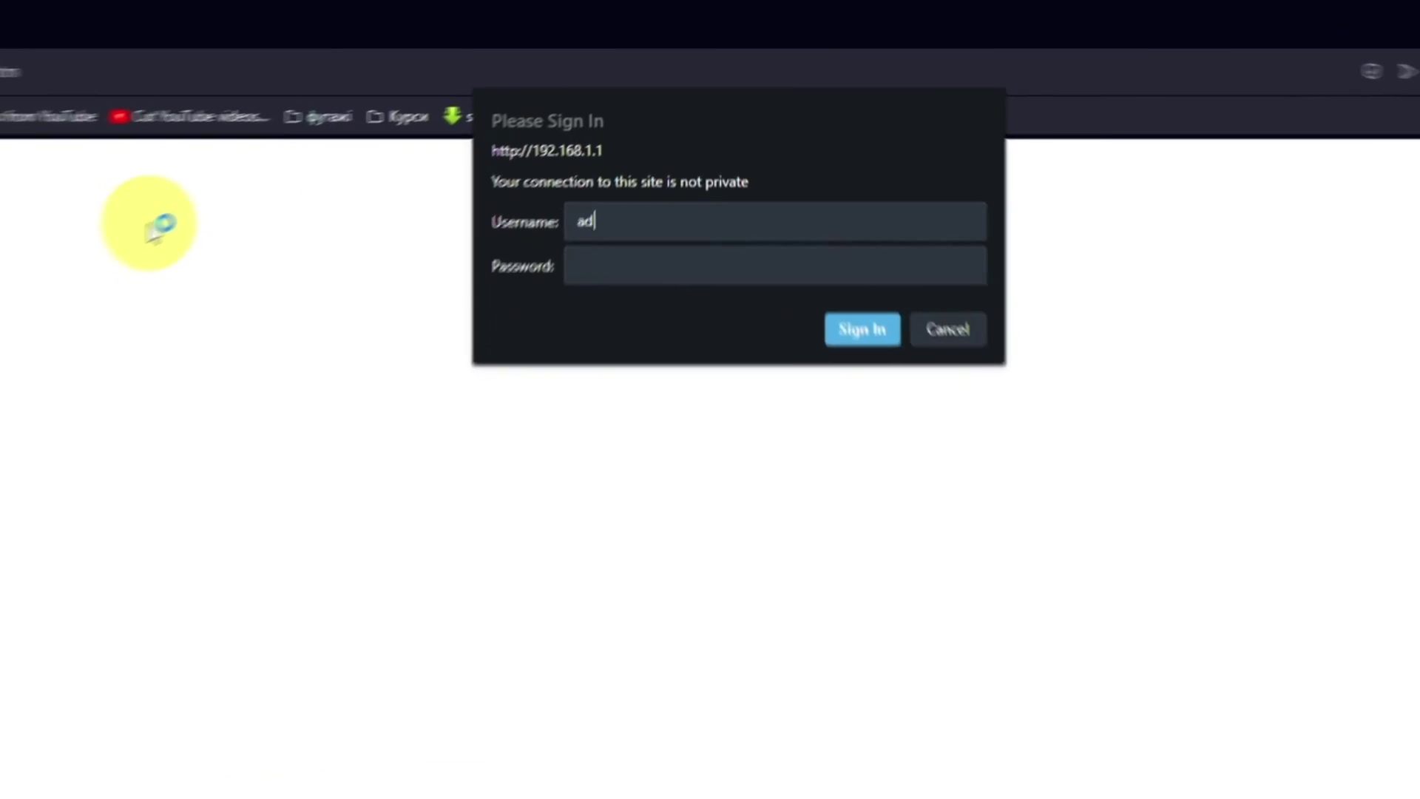
type("min")
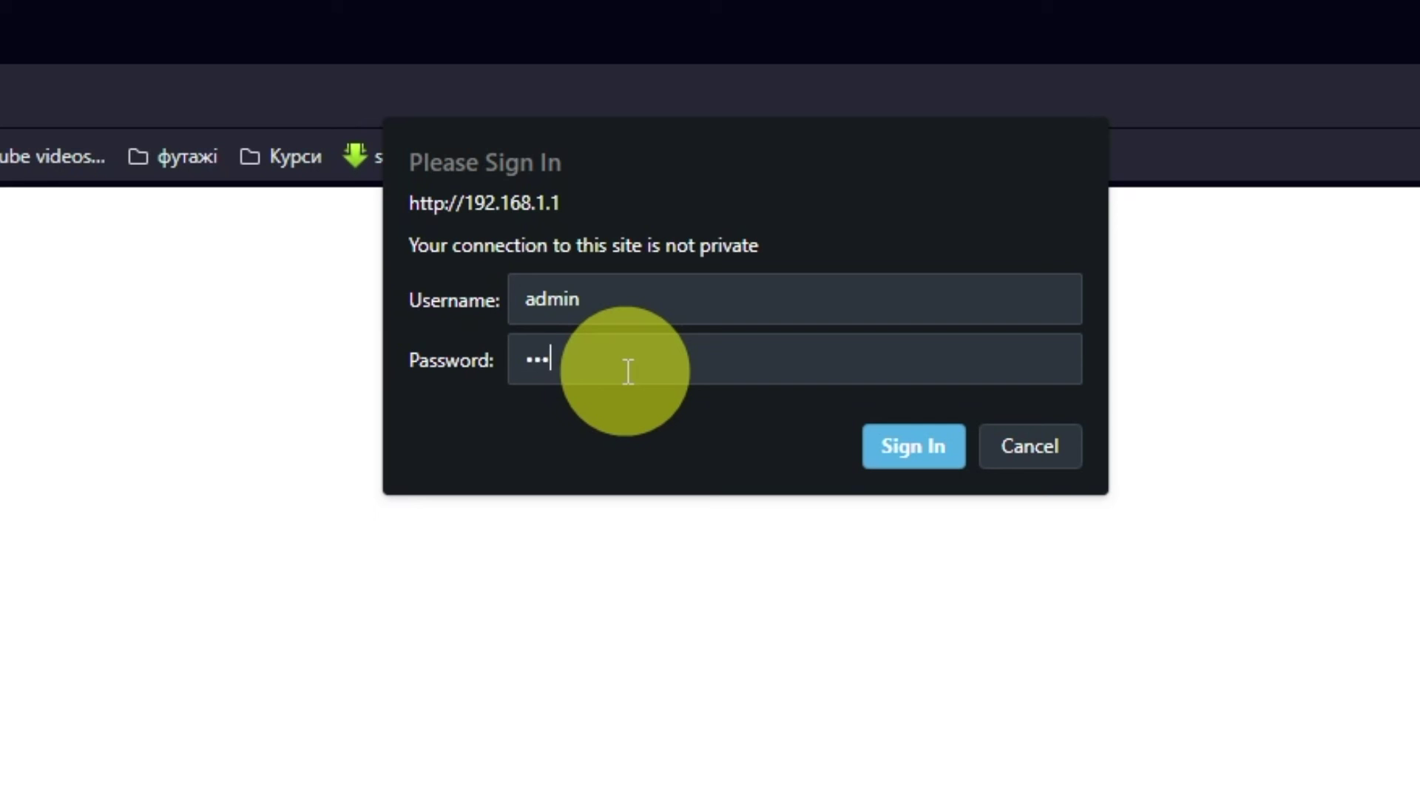
- Sign in as admin and set Internet Setup to 'Use Computer MAC Address'
left_click(913, 446)
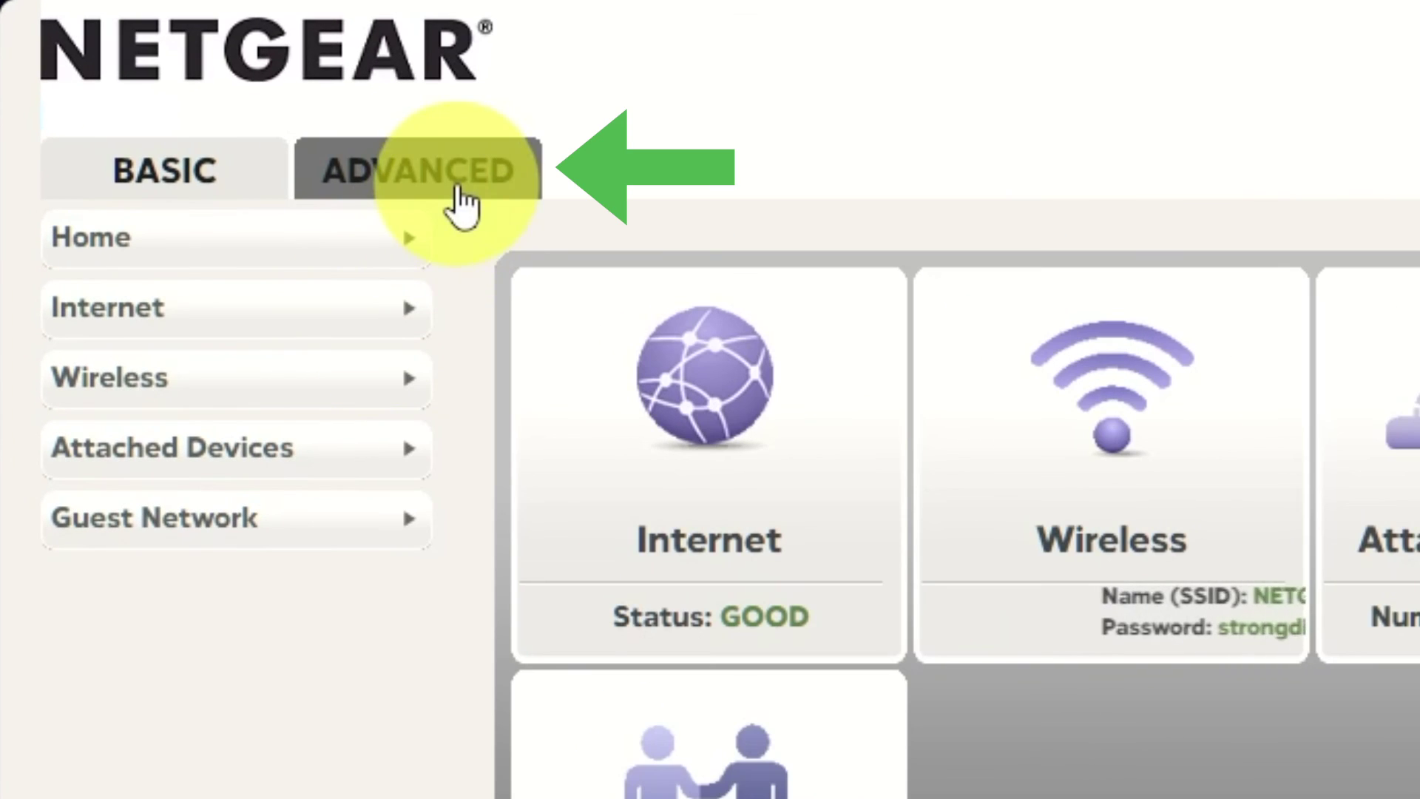
left_click(455, 182)
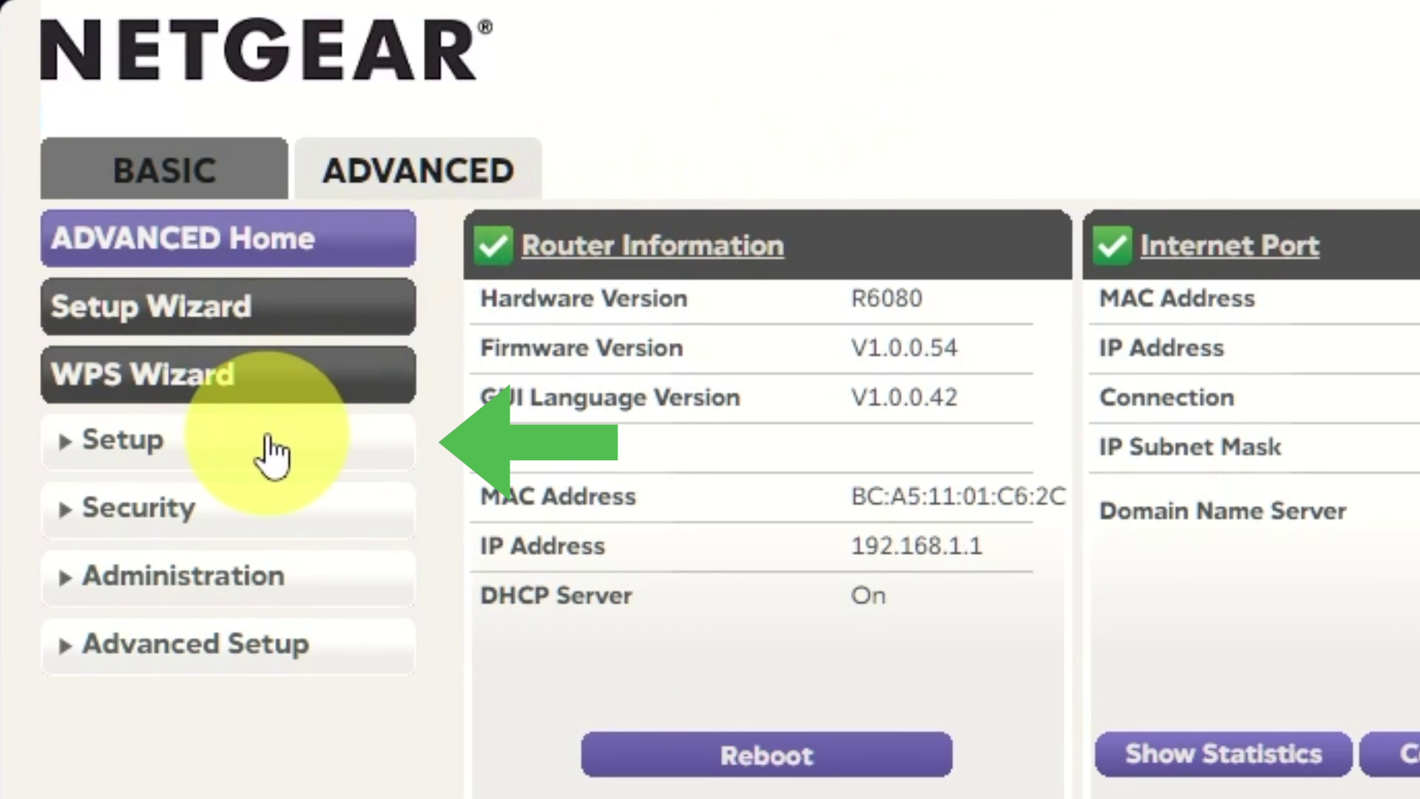
left_click(270, 455)
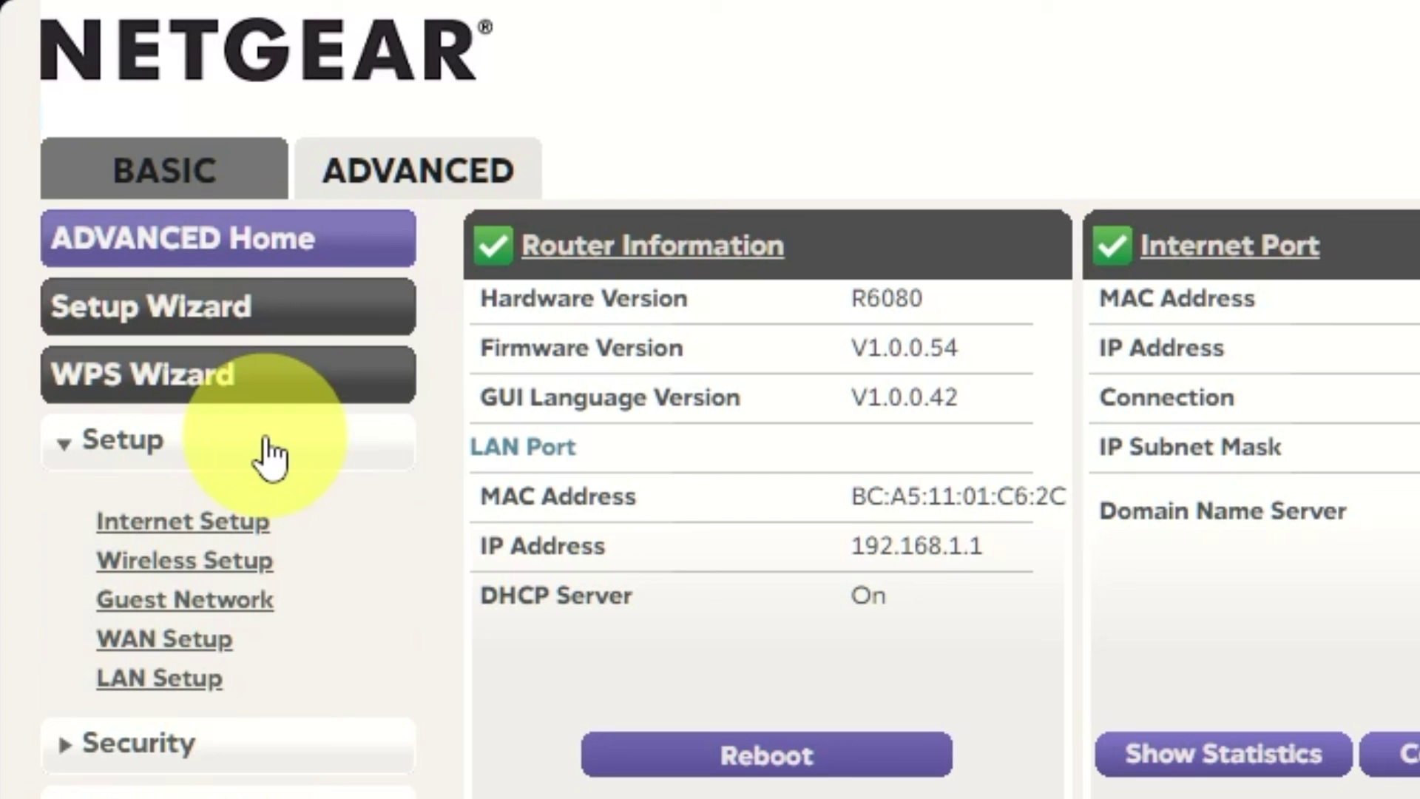
left_click(237, 542)
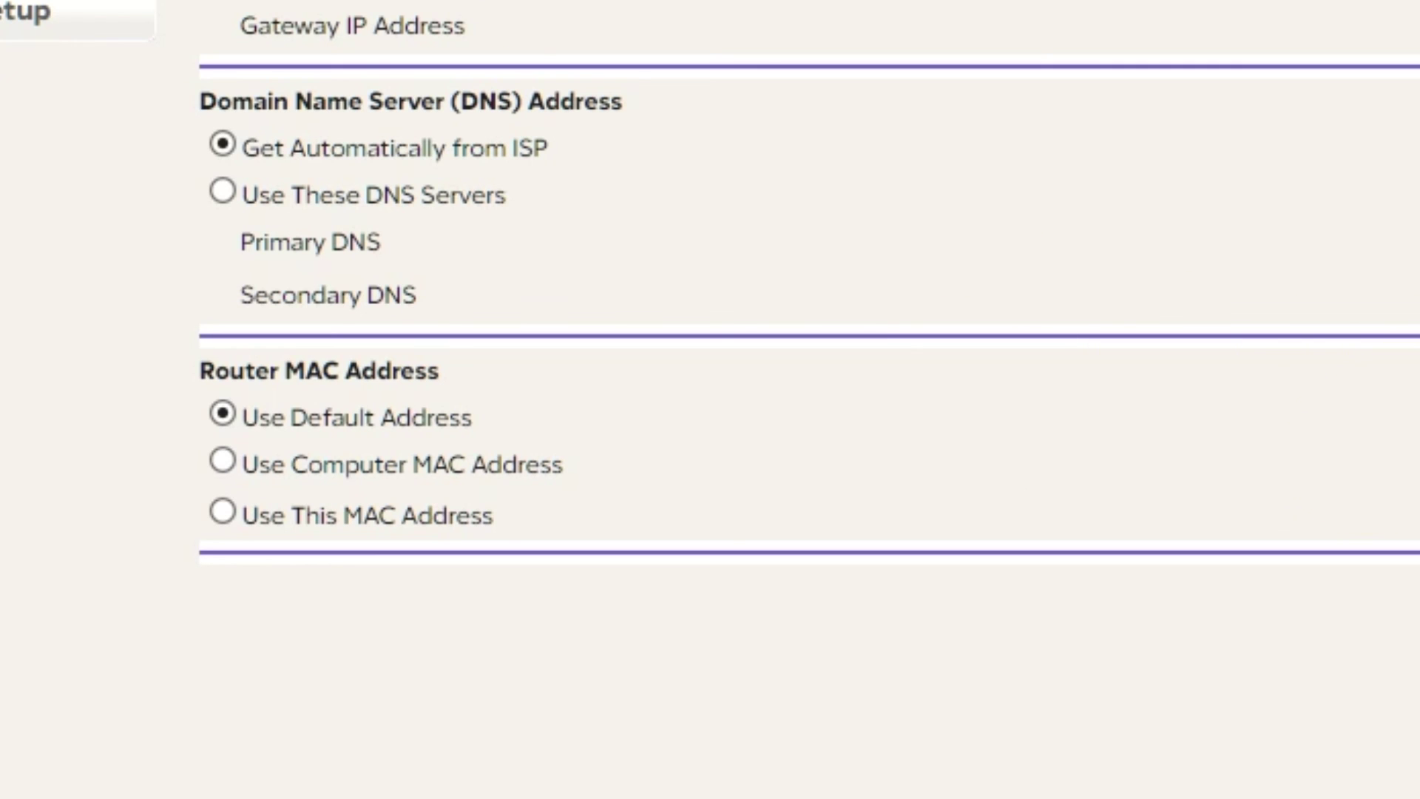
left_click(222, 464)
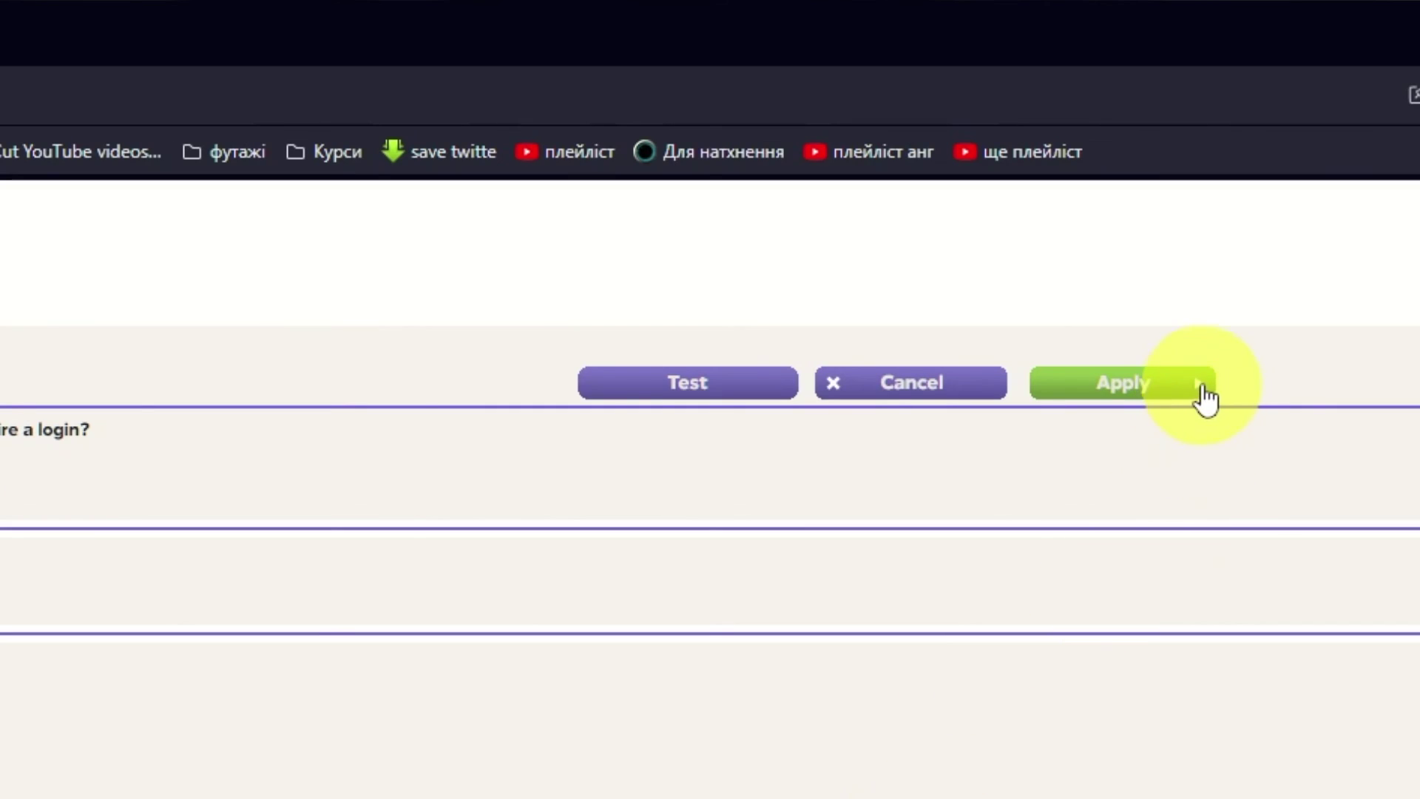
- Apply the MAC address setting and reboot the router from ADVANCED Home
left_click(1205, 397)
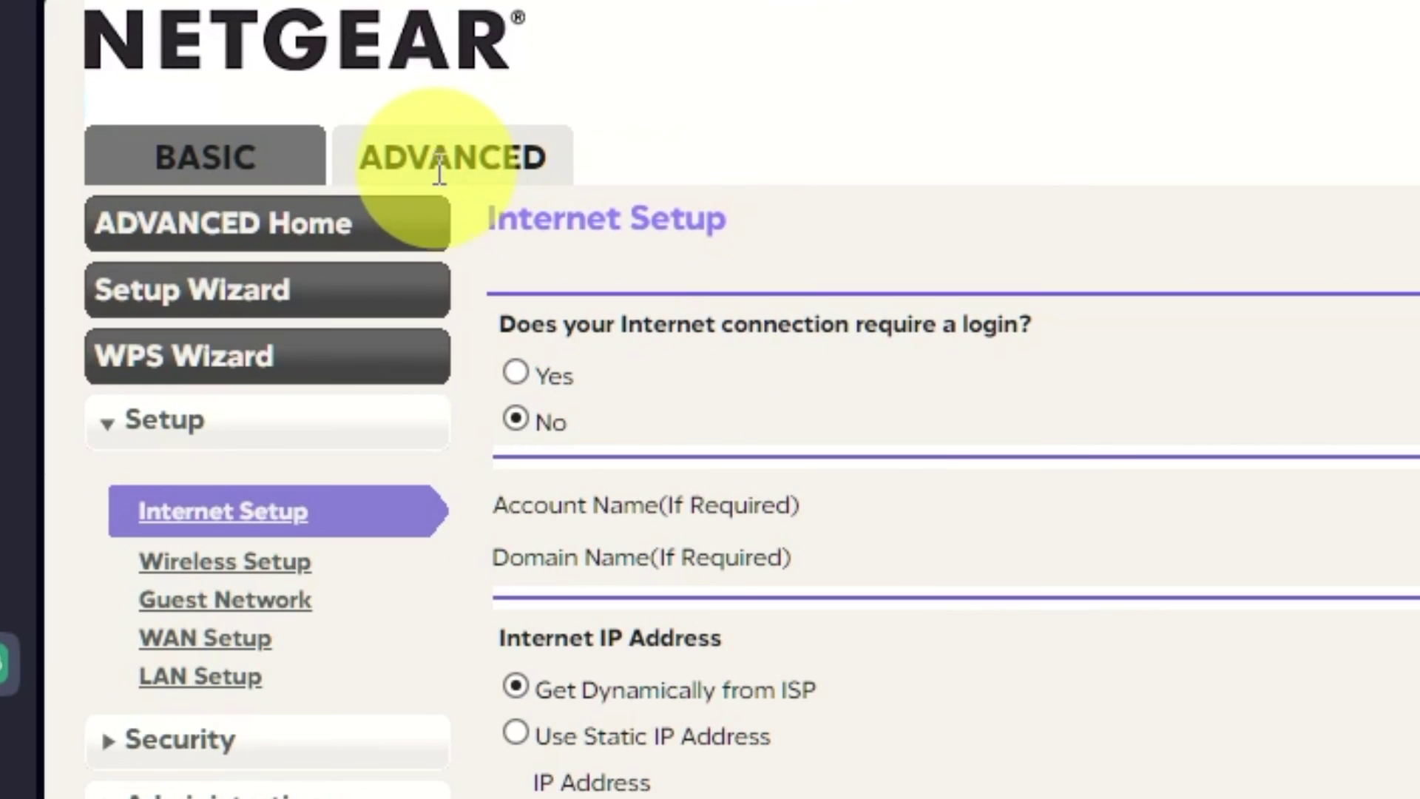
left_click(370, 227)
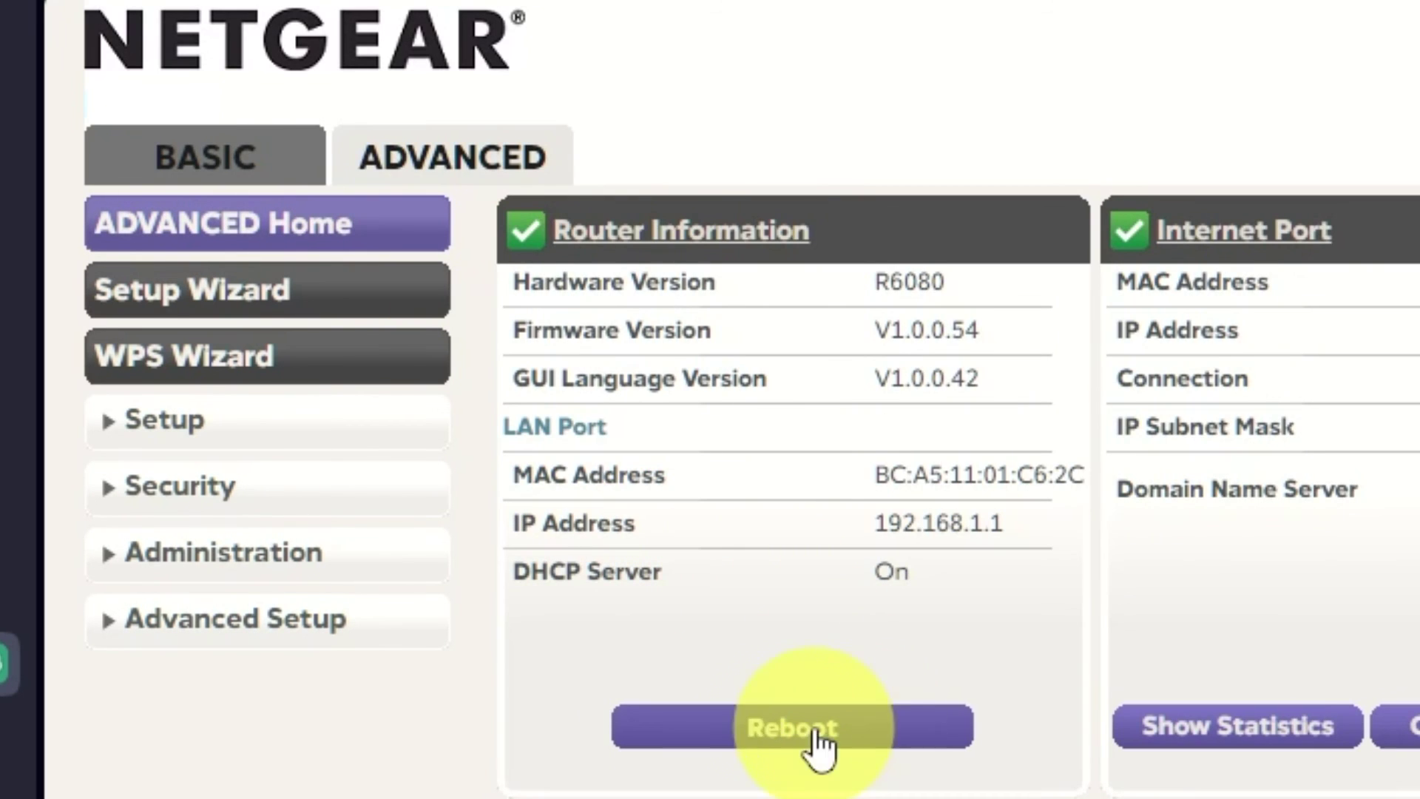
left_click(818, 744)
left_click(1221, 247)
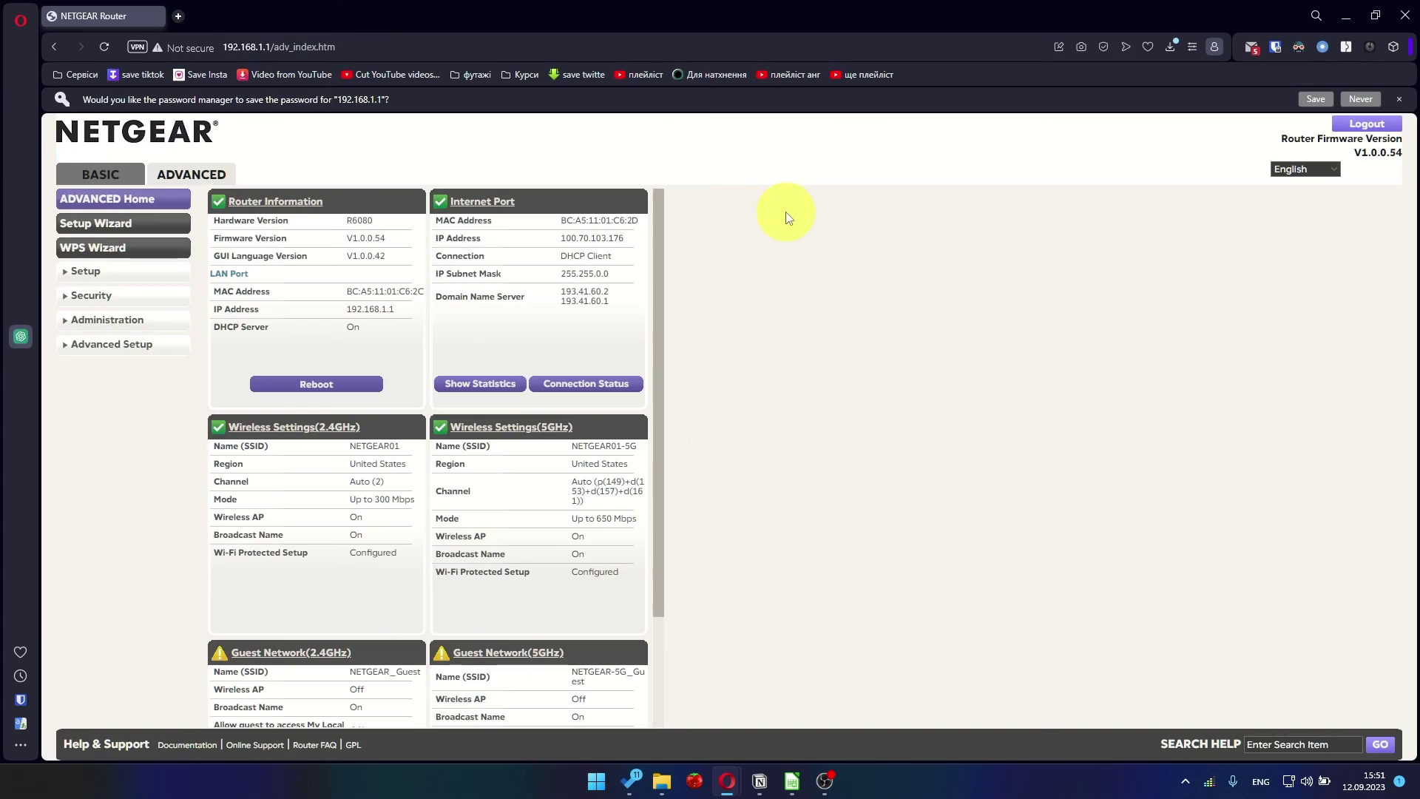
- Load youtube.com in a new tab; the Subscriptions feed appears, confirming internet access
key("ctrl+t")
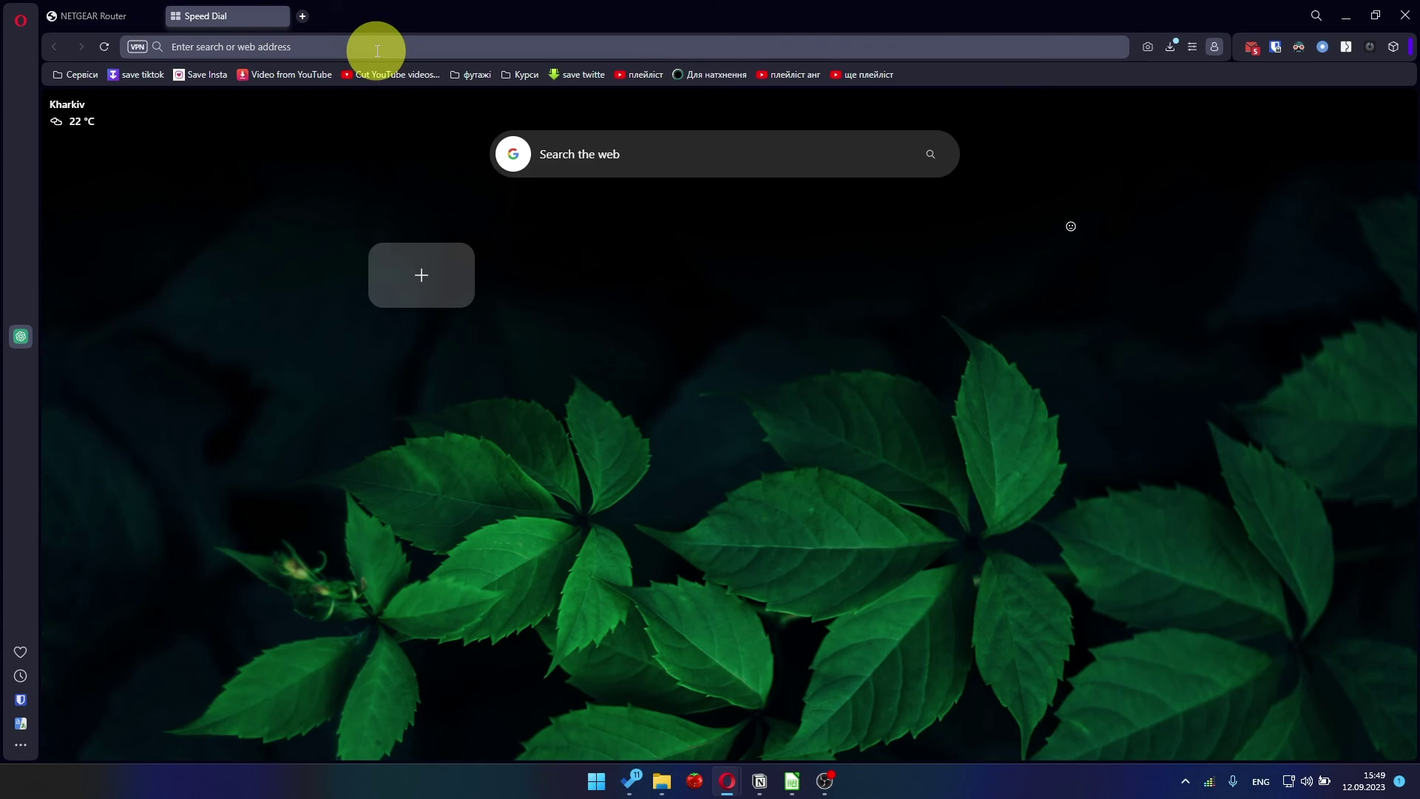
type("you")
left_click(394, 101)
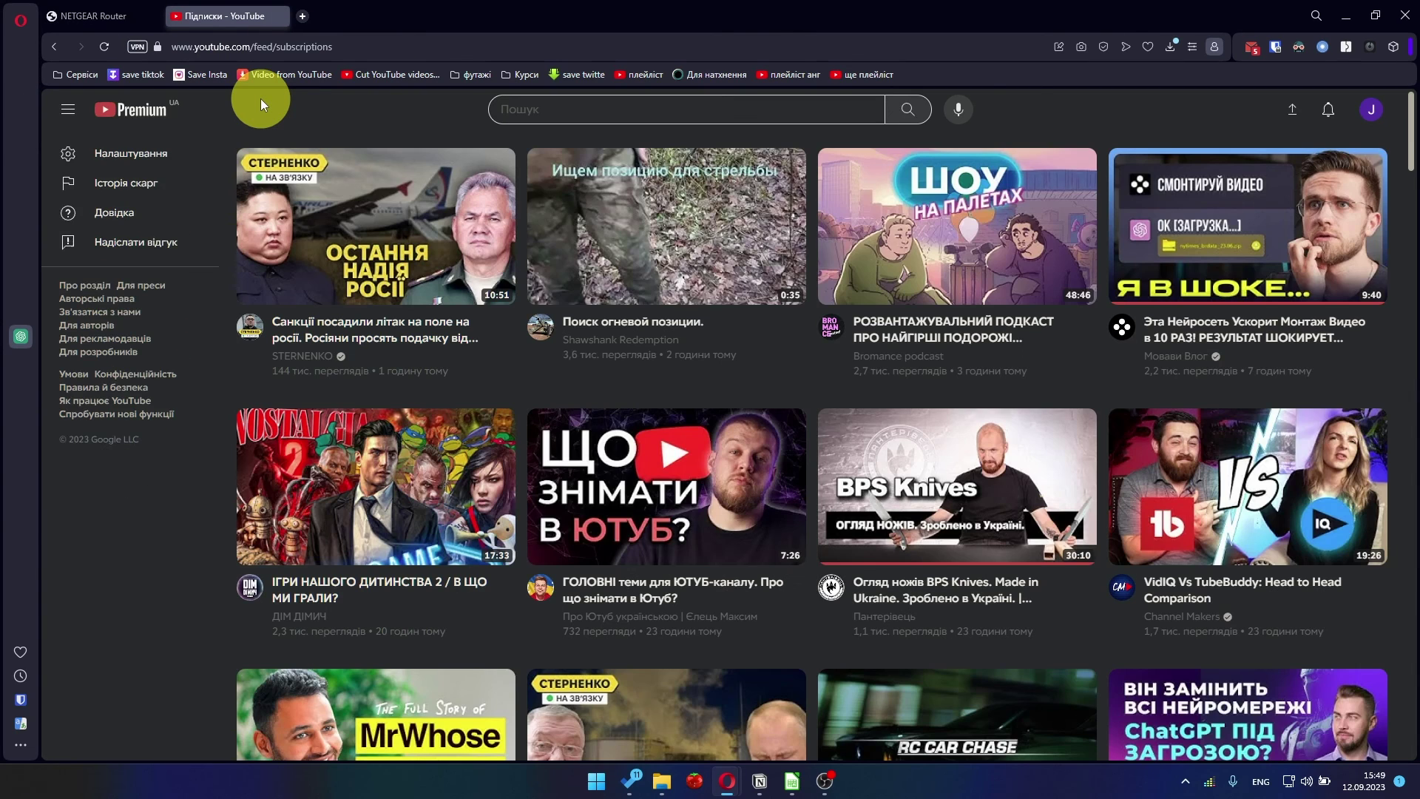